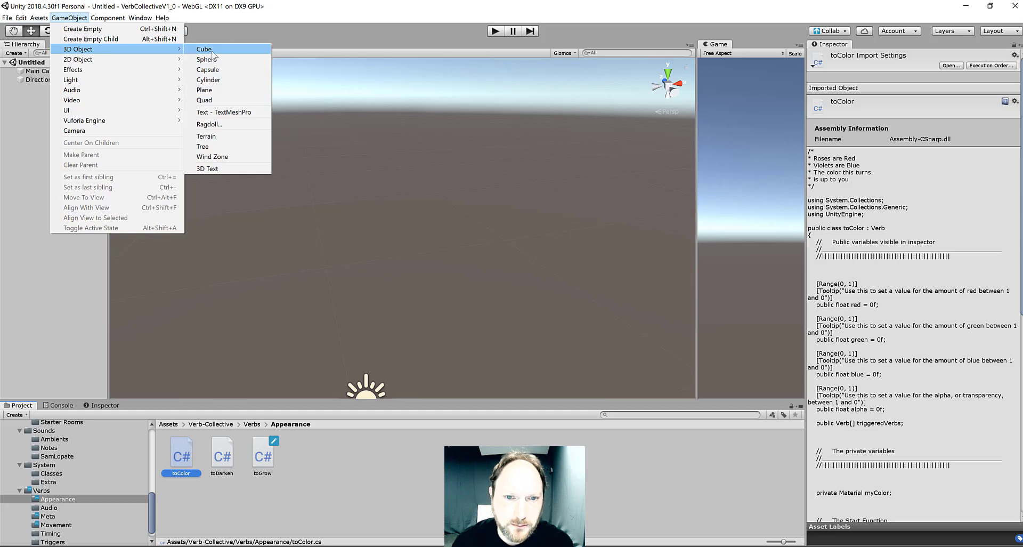
Step: Create a 3D cube and attach the toColor and toGrow scripts to it
left_click(208, 49)
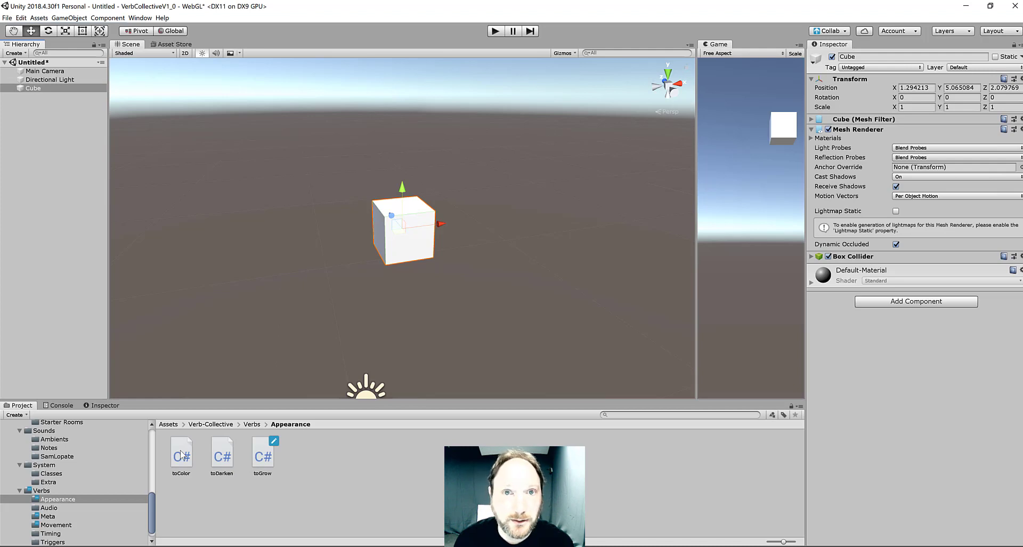
left_click_drag(182, 454, 404, 250)
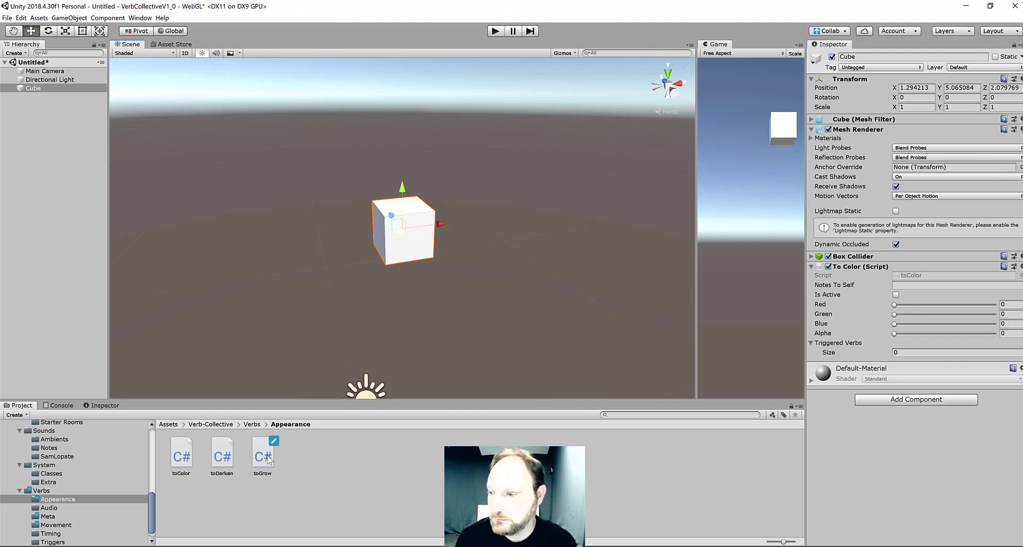
left_click_drag(270, 459, 890, 363)
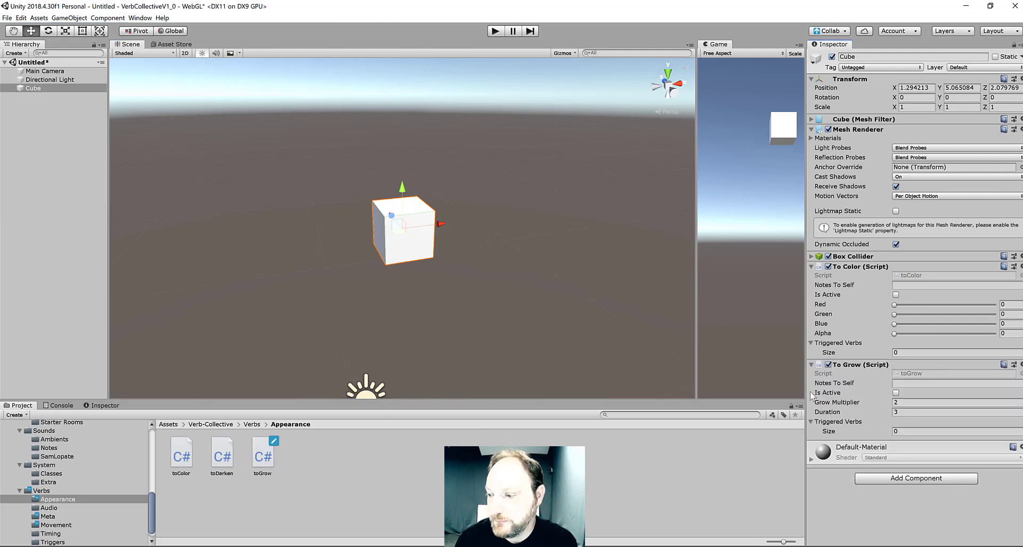
Step: Make the cube's To Grow script active and test-run the scene once
left_click(896, 392)
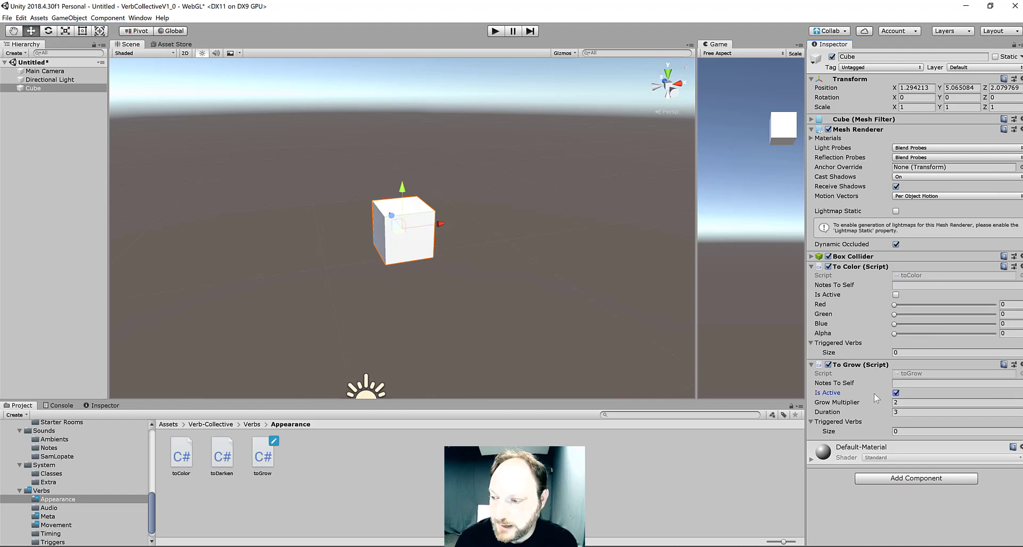
left_click(497, 32)
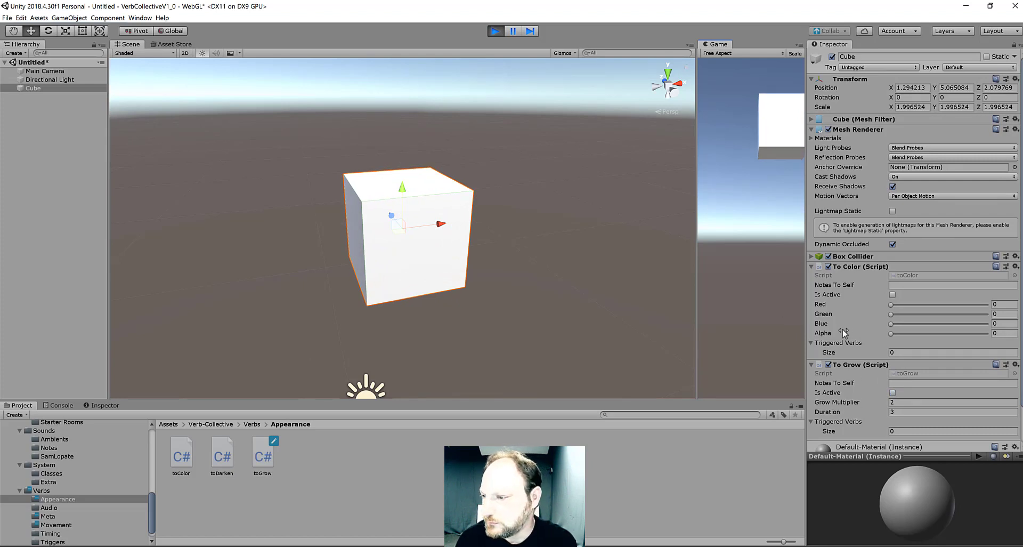
left_click(495, 30)
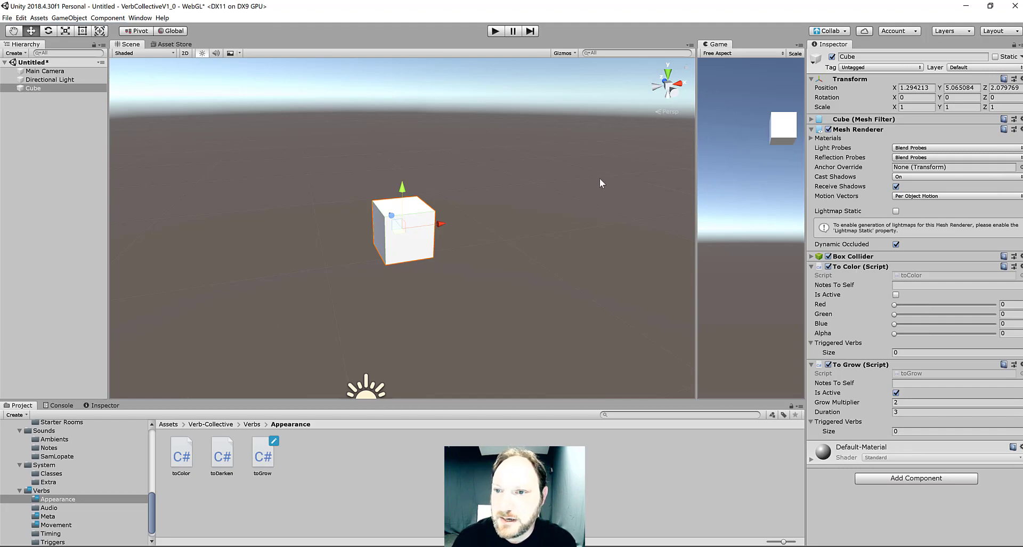
Step: Run the scene and trigger To Color, first with its default colour and again with Alpha at 1
left_click(495, 31)
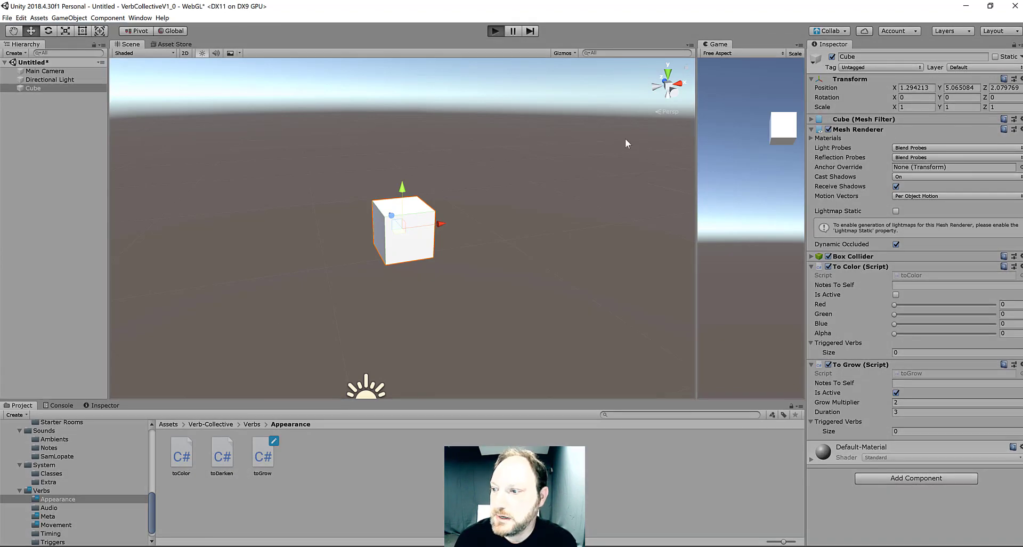
left_click(894, 295)
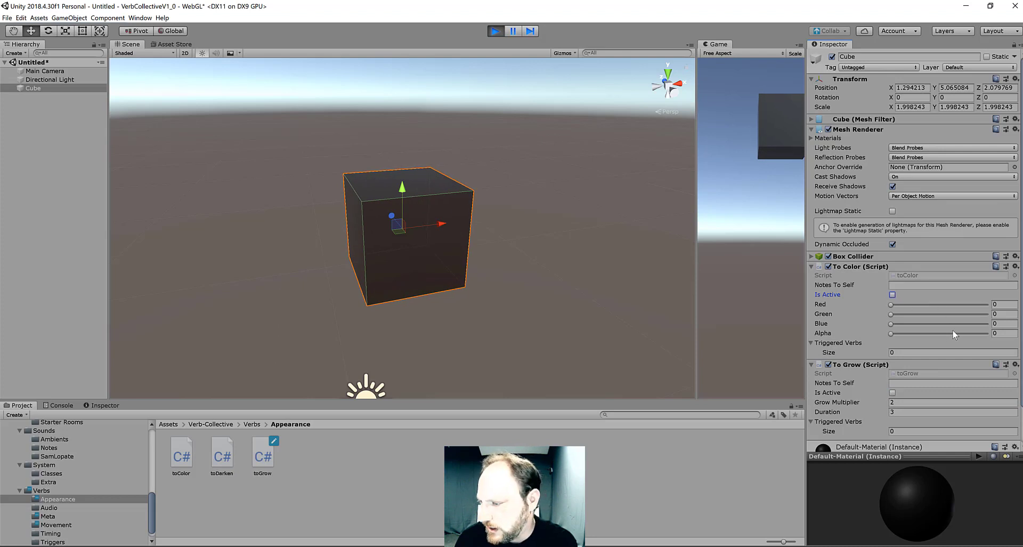
left_click_drag(891, 333, 1004, 334)
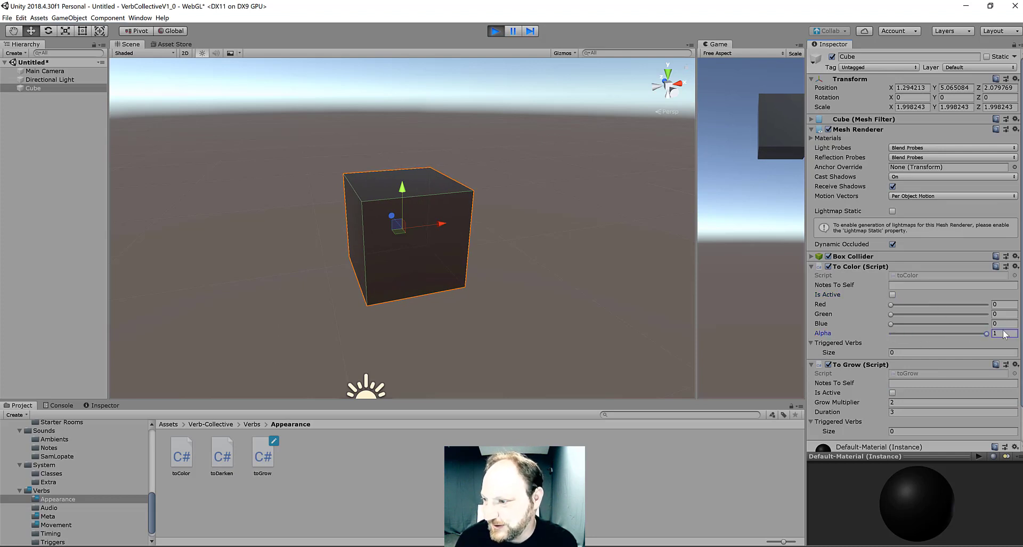
left_click(893, 296)
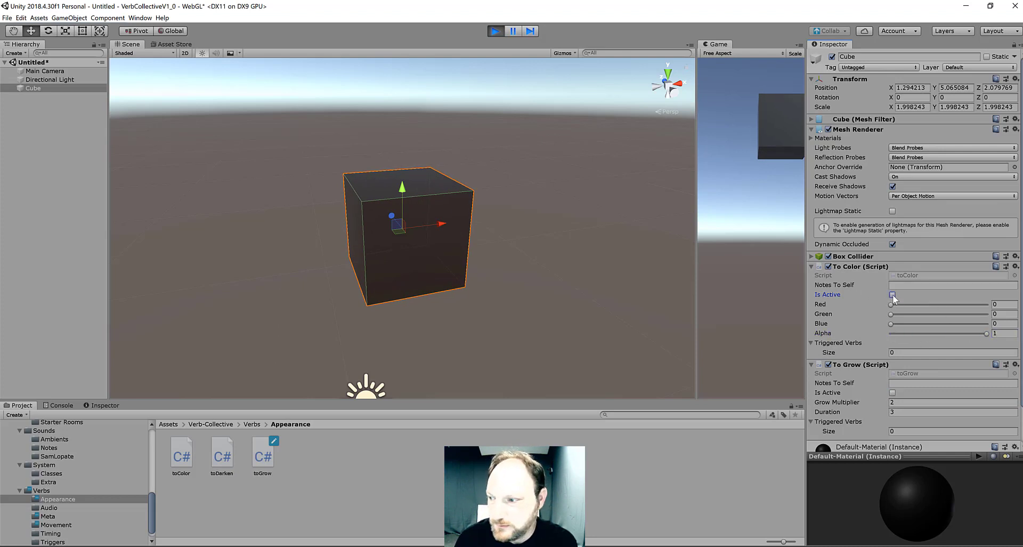
Step: While the scene runs, set To Color to Red 0.676, Green 0.441, Blue 0.324 and activate it
left_click(933, 314)
left_click(922, 324)
left_click(955, 304)
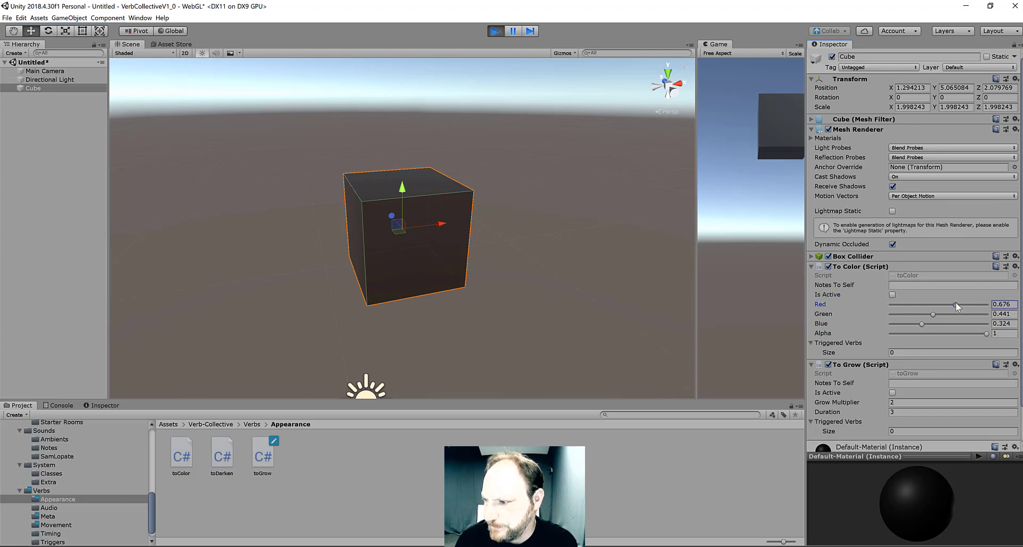
left_click(893, 294)
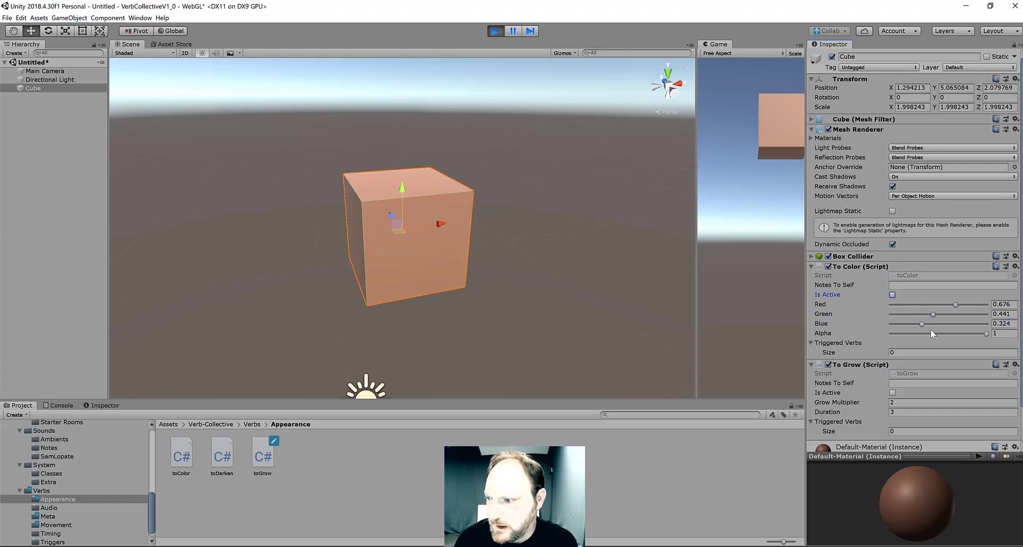
Step: Change the running cube's To Color values to Red 0.251, Green 0.648, Blue 0.81 and activate it
left_click(916, 305)
left_click(952, 315)
left_click(969, 324)
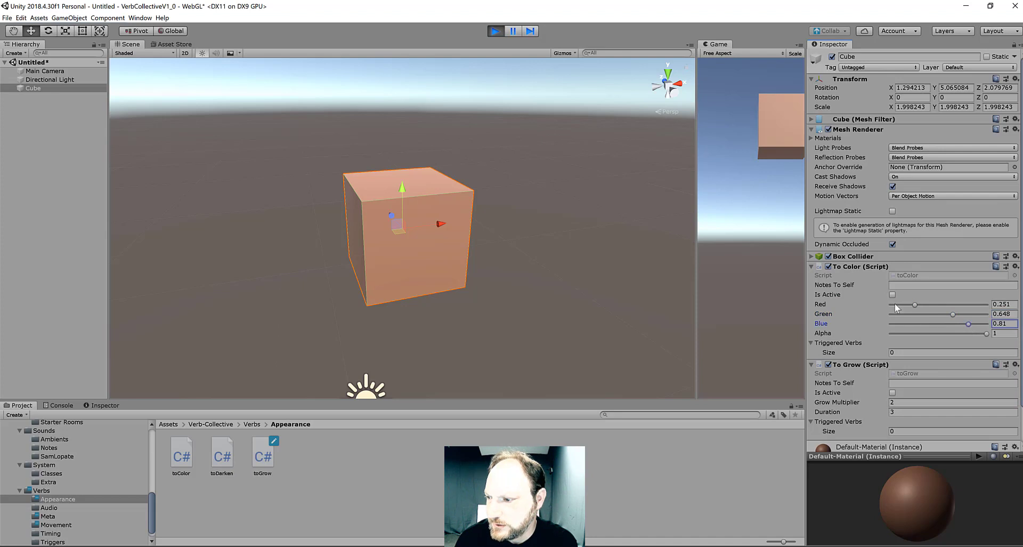
left_click(893, 295)
Step: Set To Color's Blue to 0.201 and Green to 0.05, activate it, and stop the running scene
left_click(909, 323)
left_click(896, 315)
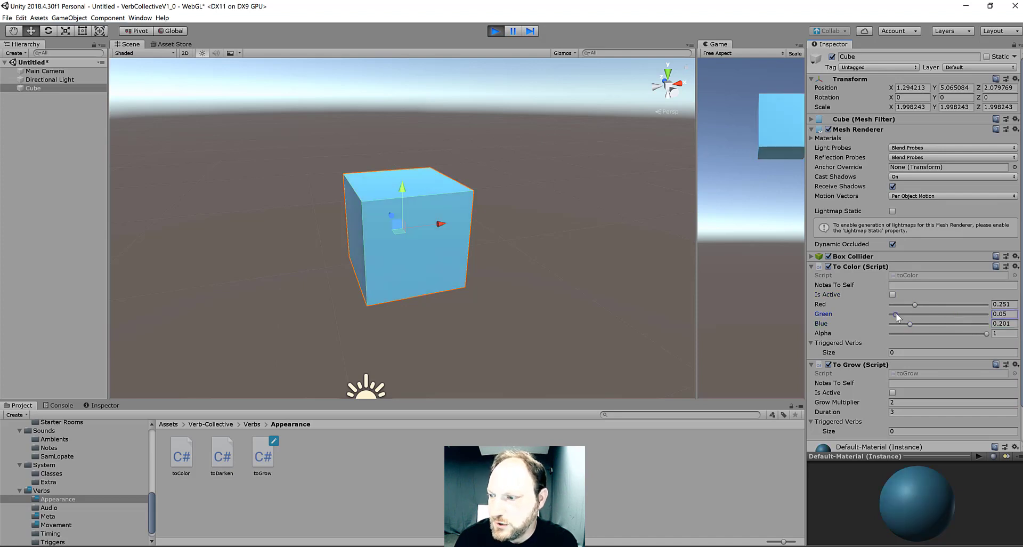
left_click(893, 294)
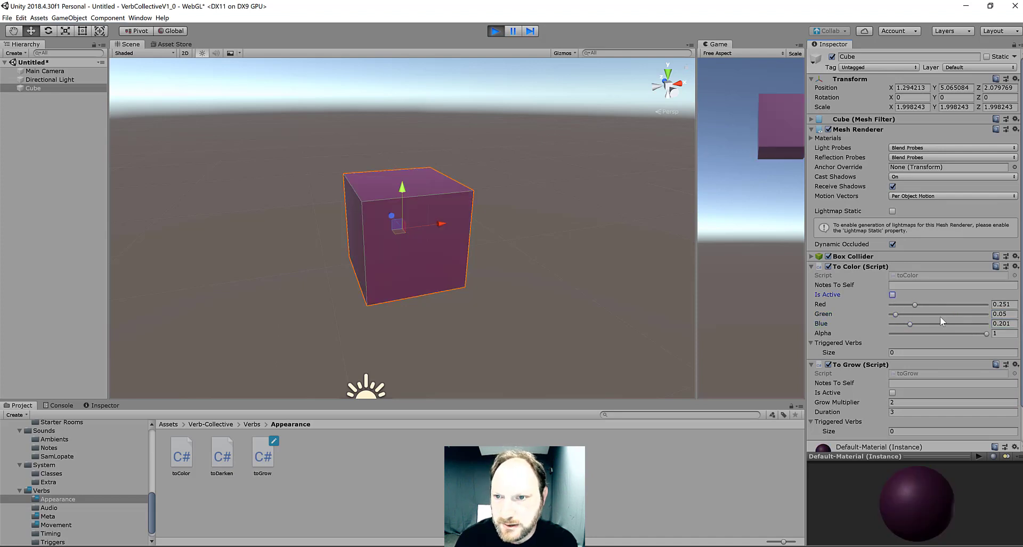
left_click(496, 31)
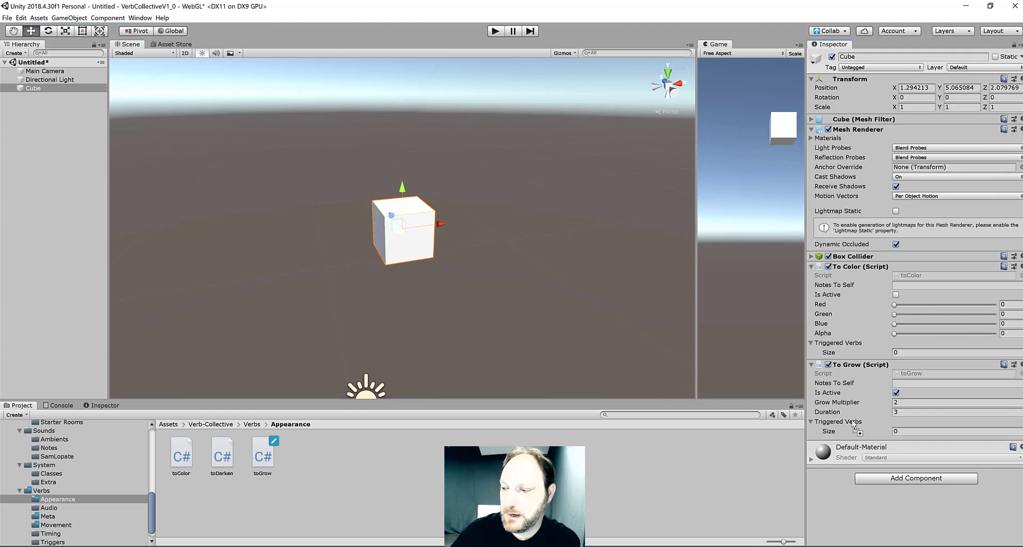
Step: Add the cube's To Color script to To Grow's triggered verbs and give To Color the note "makes it red"
left_click_drag(854, 424, 855, 424)
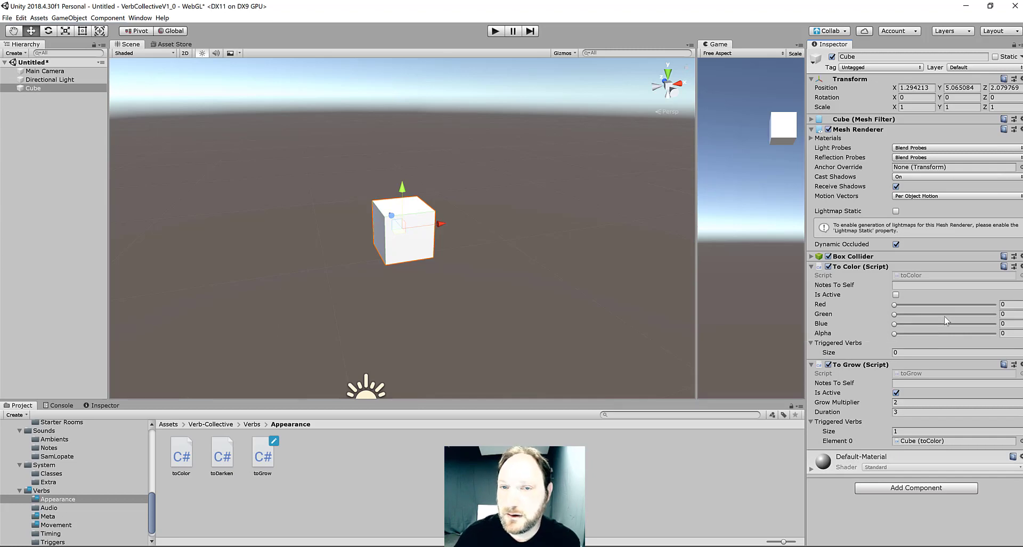
left_click(914, 285)
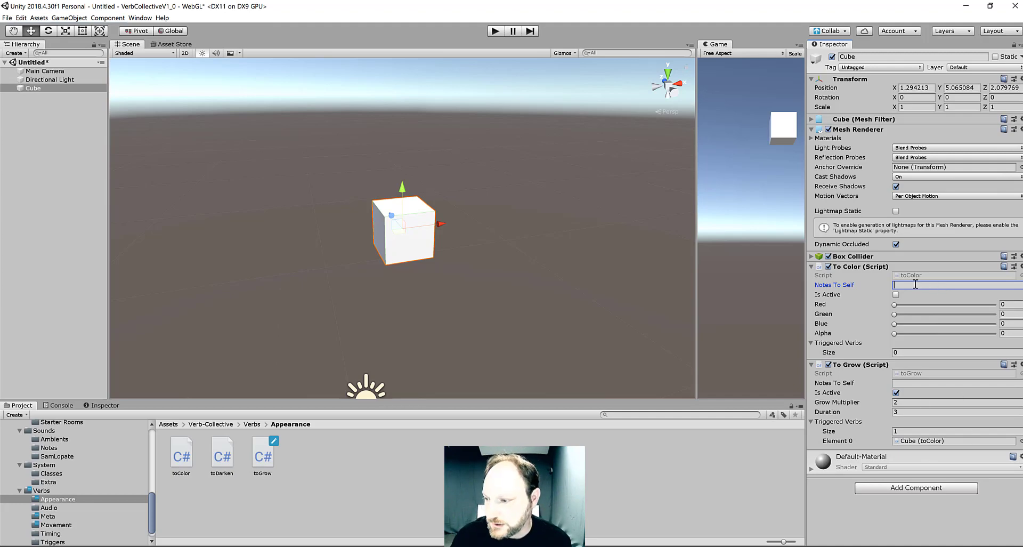
type("m")
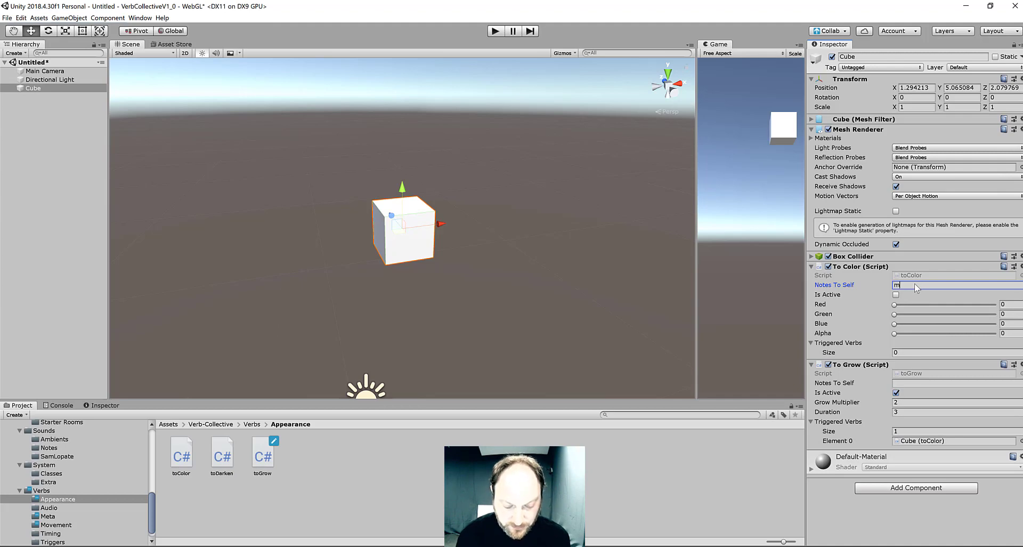
type("akes it red")
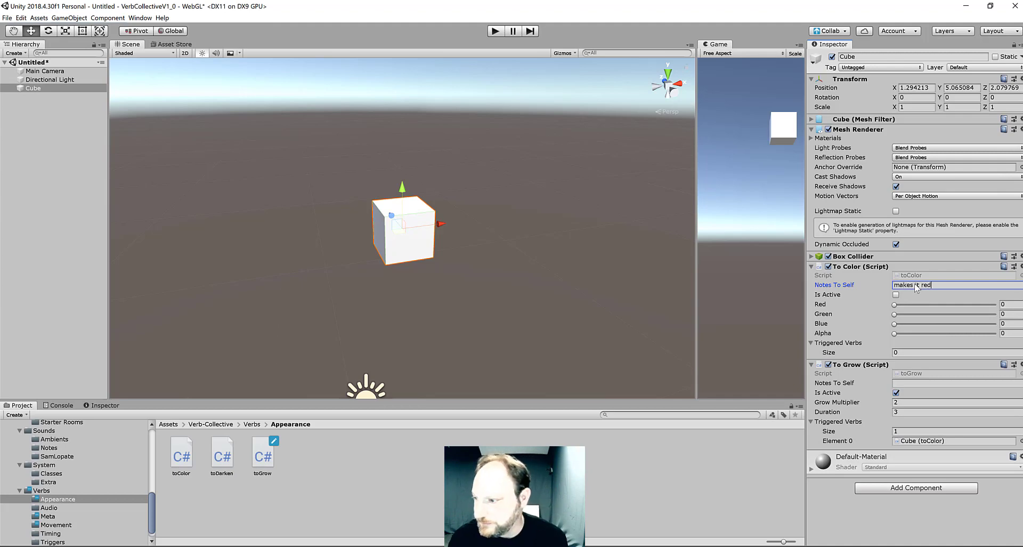
Step: Set To Color's Red to 1 and test-run the scene to check the triggered colour change
left_click_drag(895, 304, 996, 305)
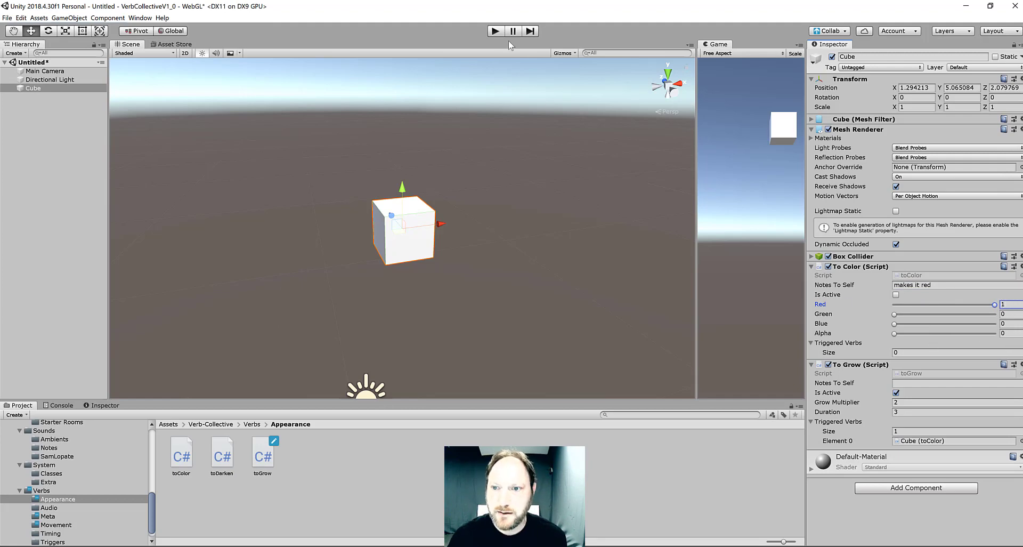
left_click(495, 31)
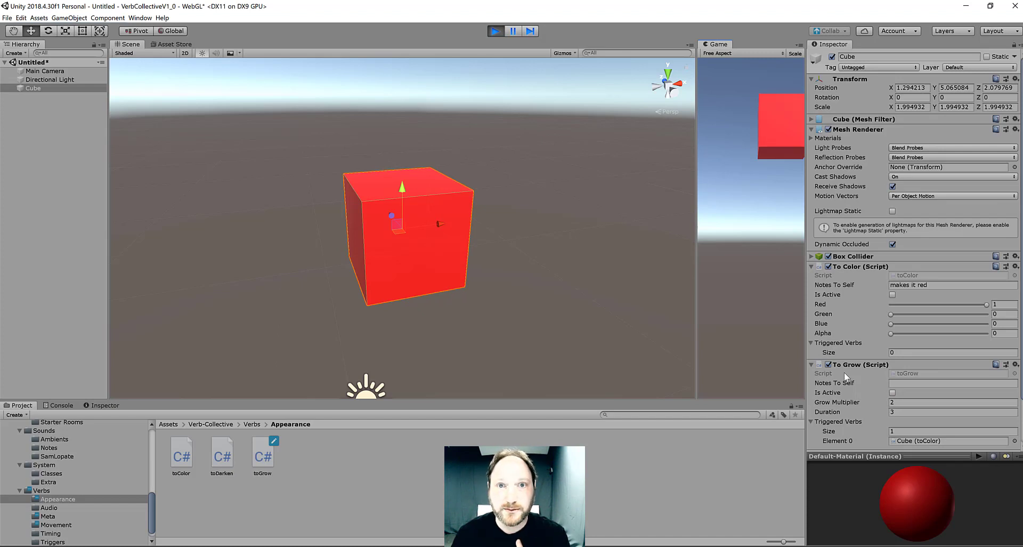
left_click(493, 30)
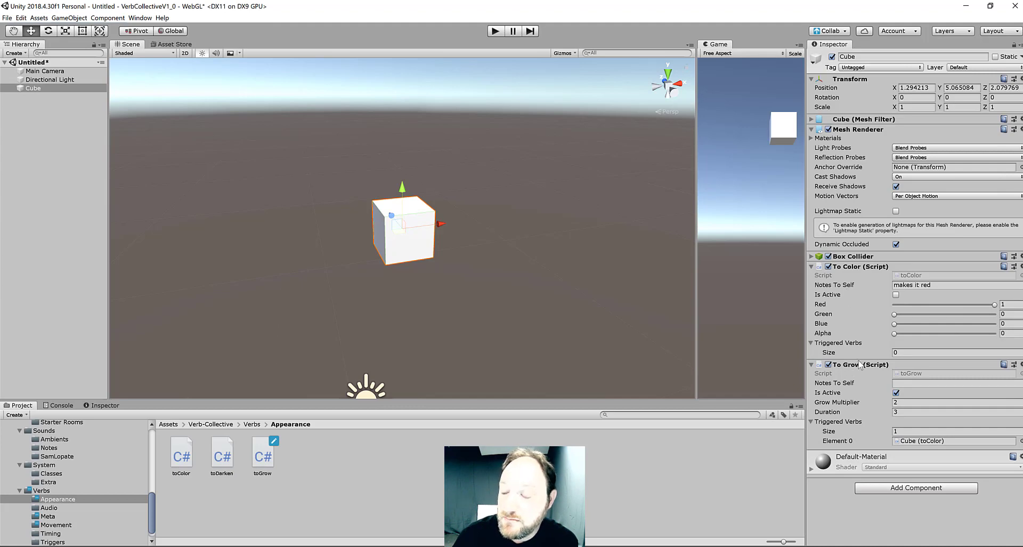
Step: Give the cube's To Grow script the note "Makes it grow"
left_click(909, 384)
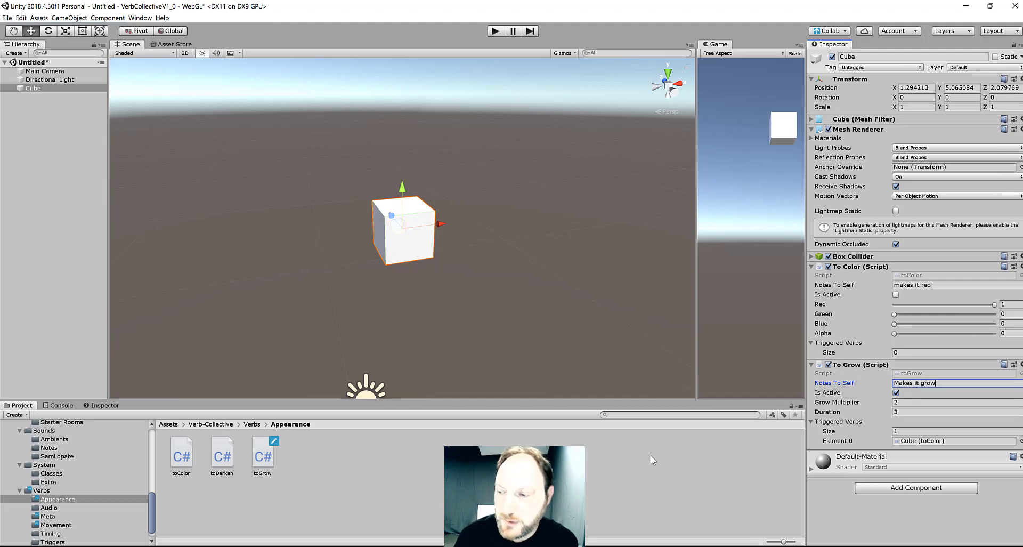
left_click(627, 458)
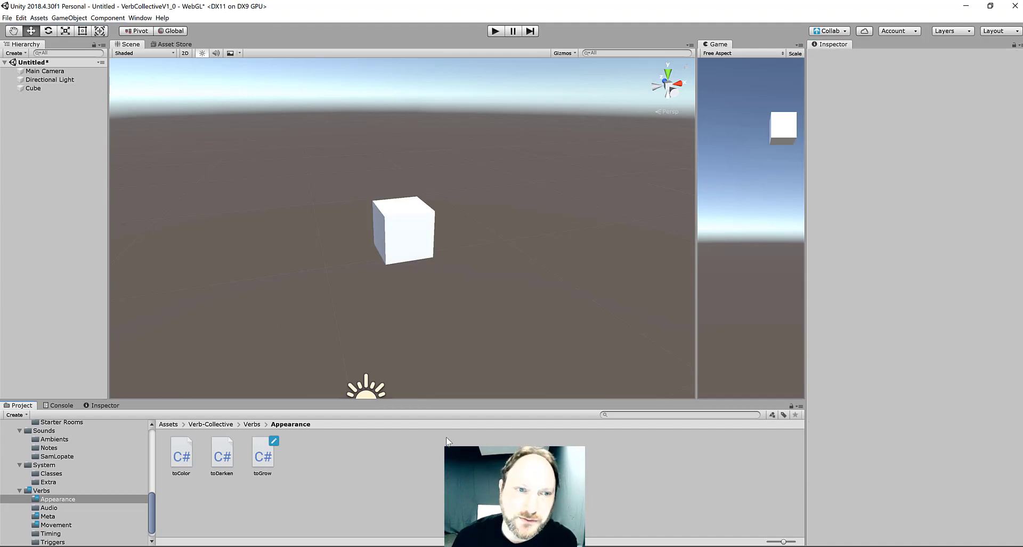
Step: Attach a second toGrow script and a second toColor script to the cube
left_click(41, 88)
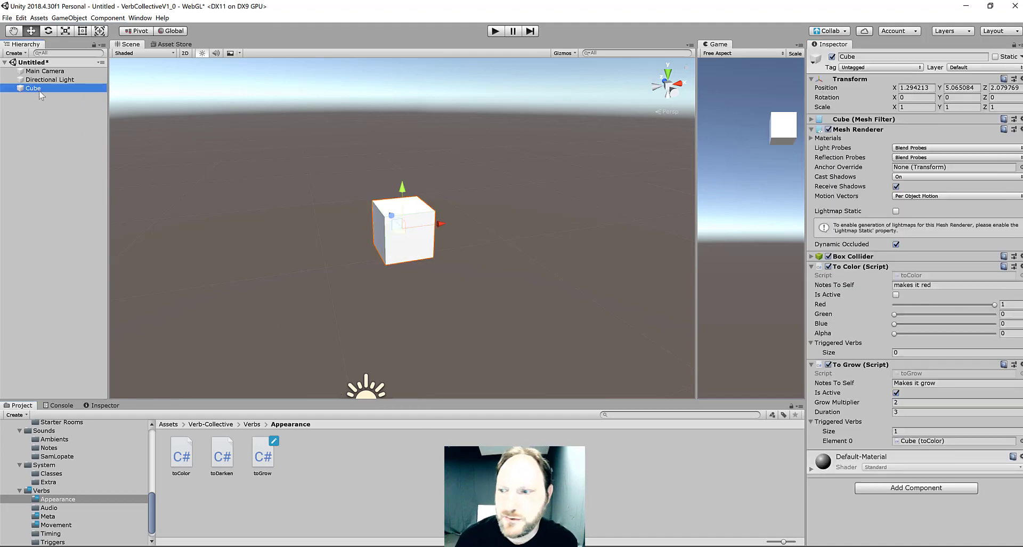
left_click_drag(269, 457, 934, 454)
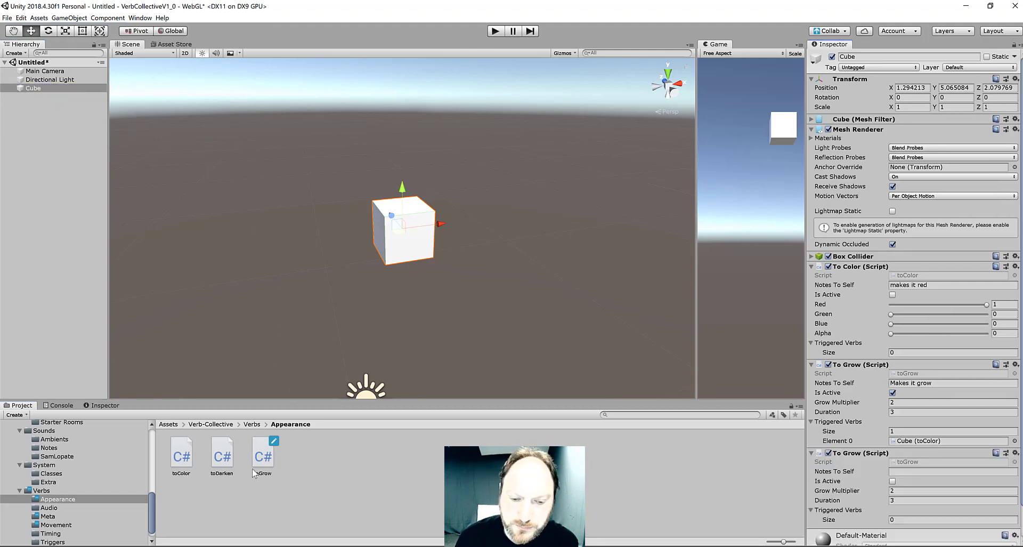
left_click_drag(181, 457, 880, 534)
scroll(893, 506, "down", 3)
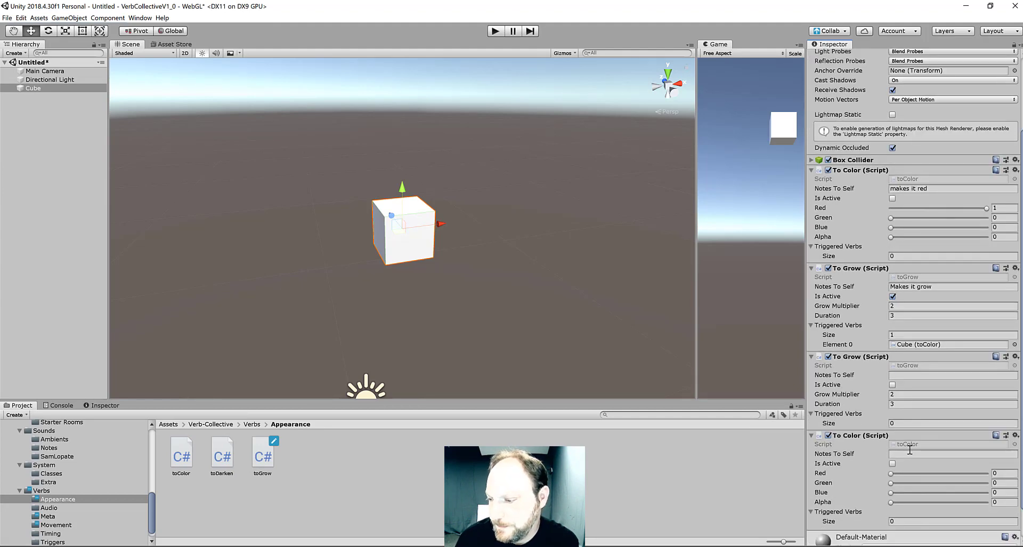
Step: Enter the note "make it blue" on the second To Color script and "makes it shrink" on the second To Grow script
left_click(905, 454)
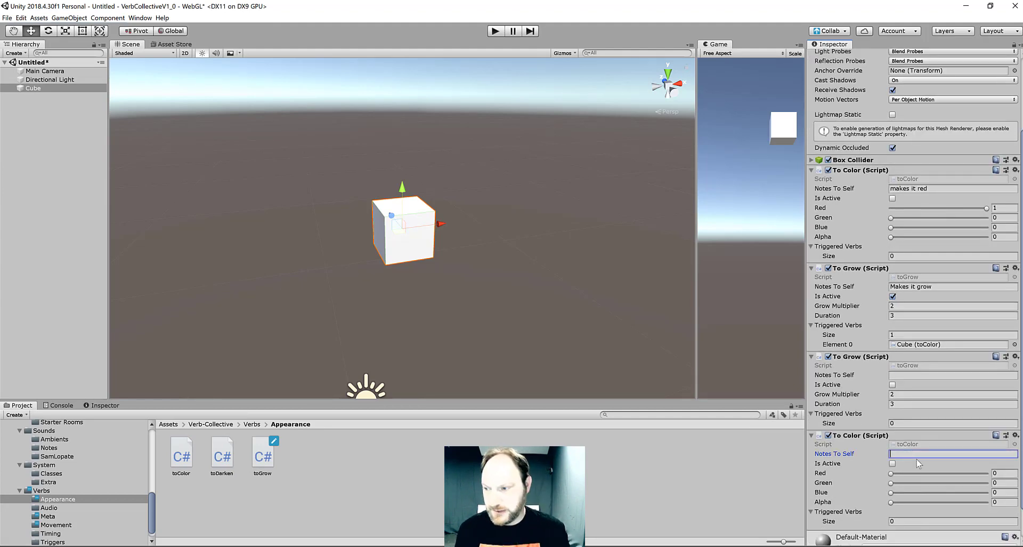
type("make it blue")
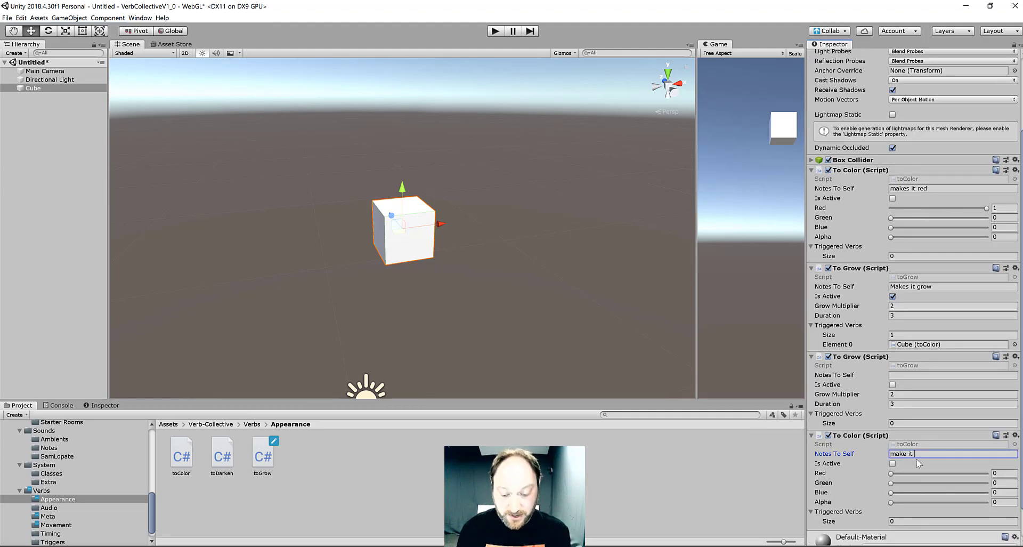
left_click(899, 375)
type("make")
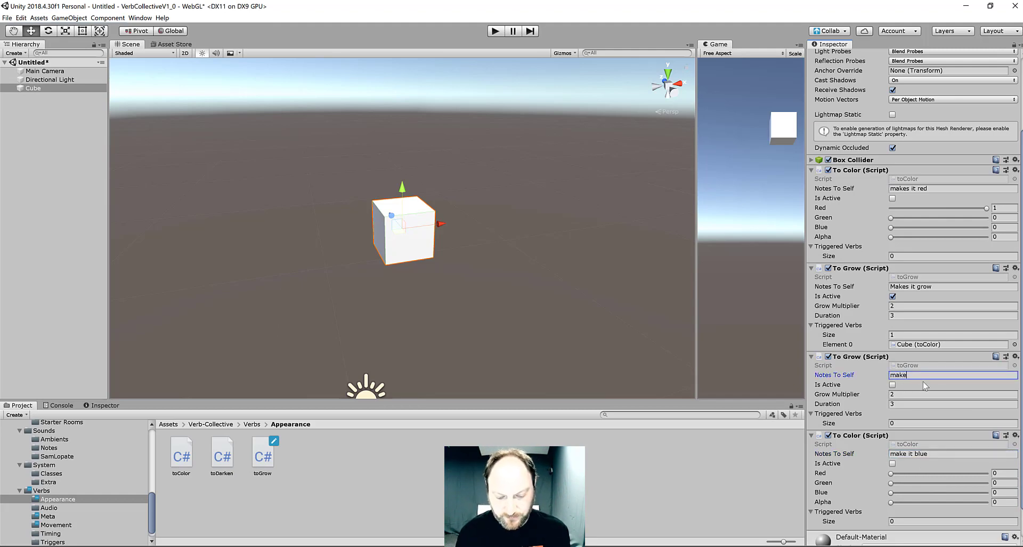
type("s it sh")
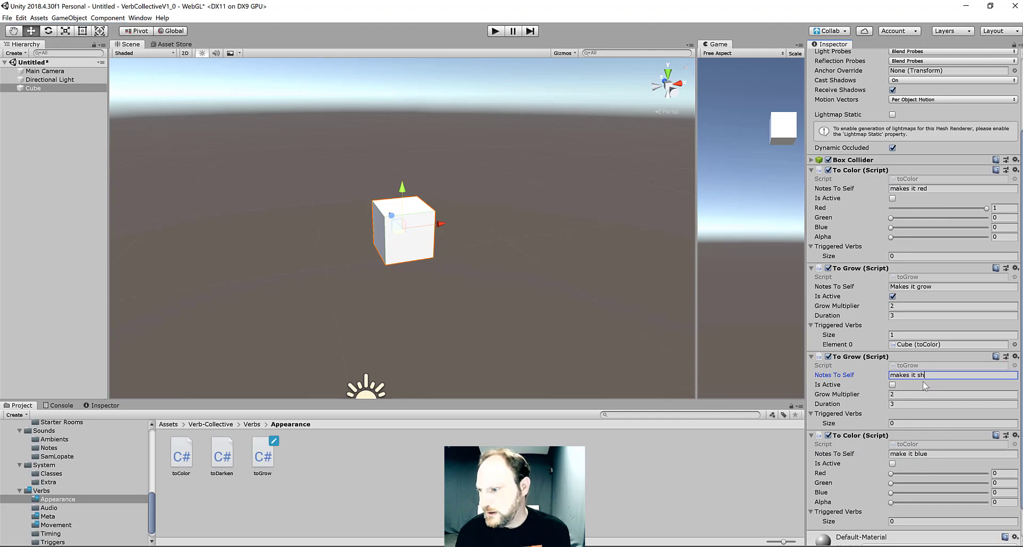
type("rink")
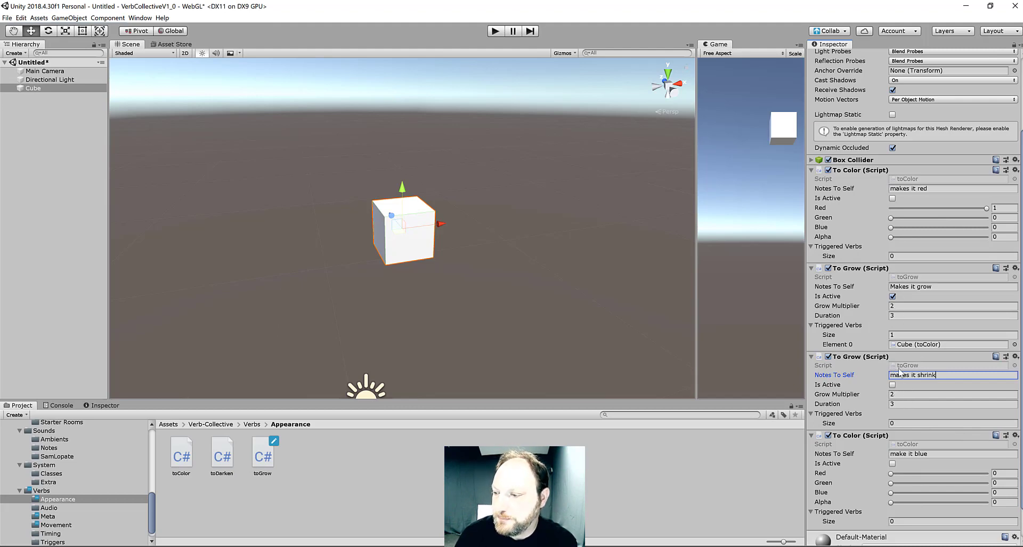
Step: Add the "makes it shrink" To Grow script to the first To Grow script's triggered verbs
left_click_drag(851, 359, 842, 328)
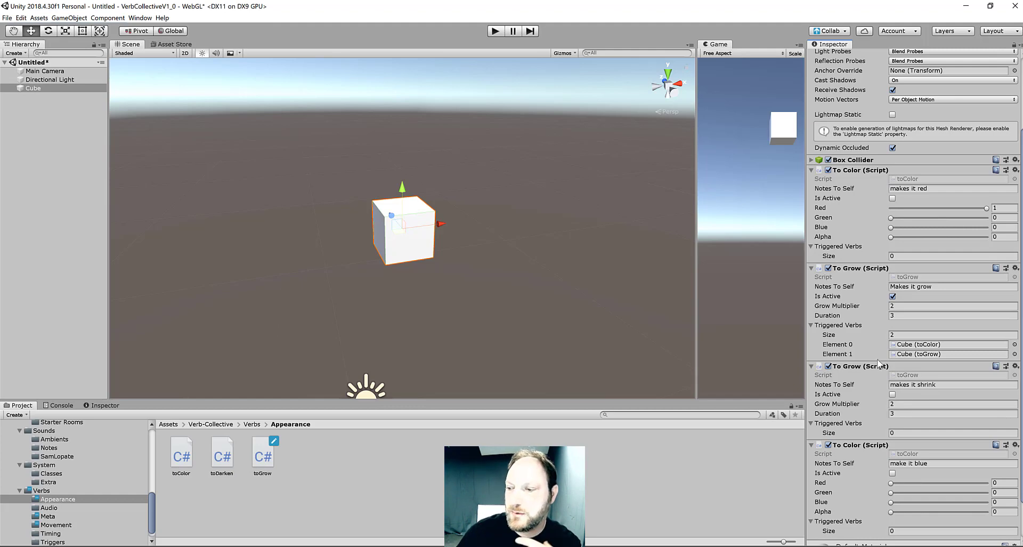
mouse_move(842, 405)
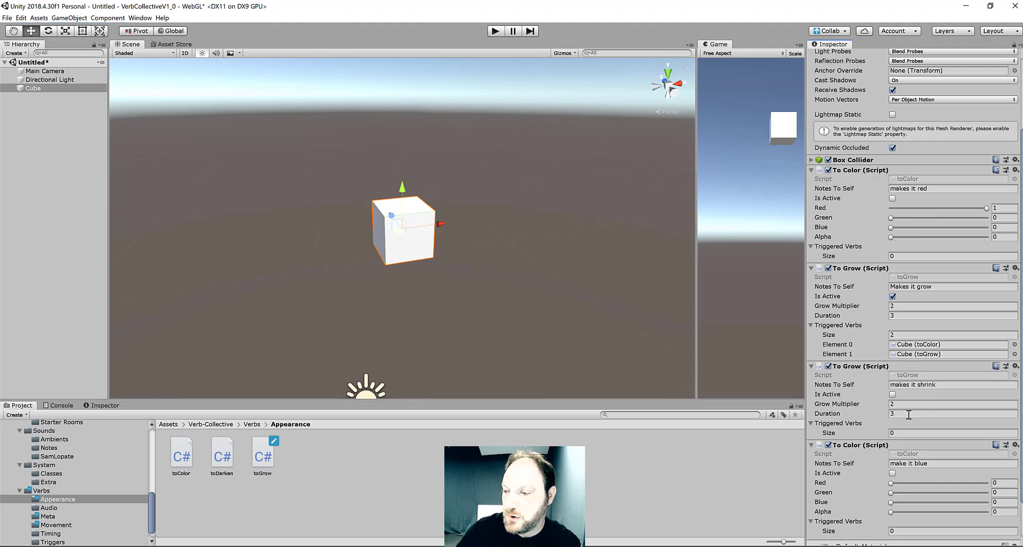
Step: Set the duration of the "makes it shrink" To Grow script to 0.5
left_click(909, 414)
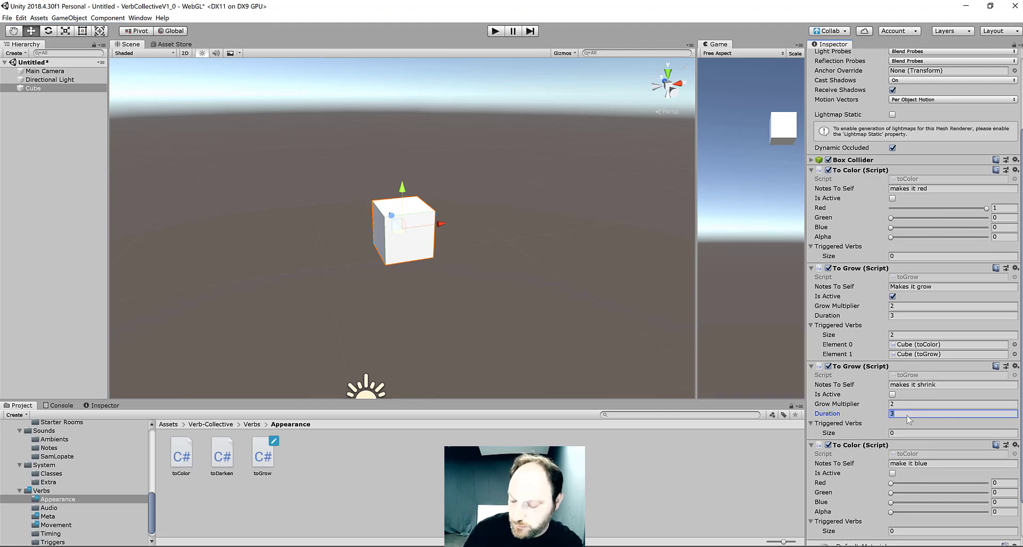
type("05")
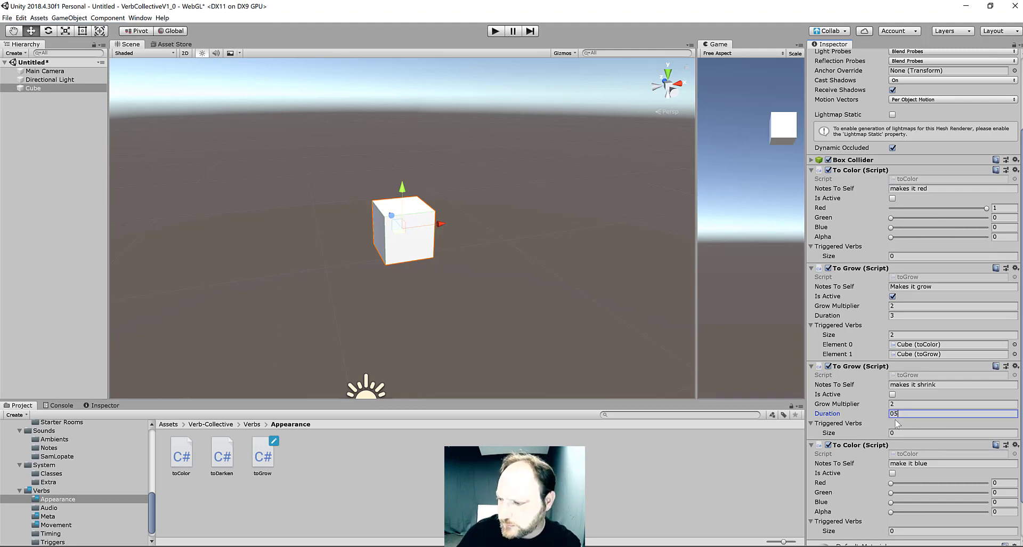
left_click_drag(901, 415, 883, 414)
type(".5")
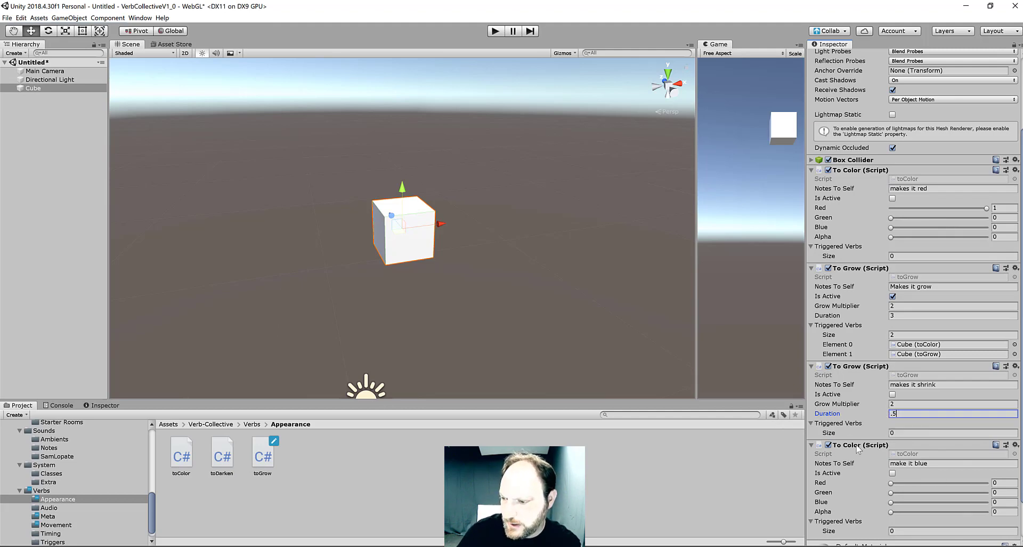
Step: Add the "make it blue" To Color script to the "makes it shrink" script's triggered verbs and set its Blue value to 1
left_click_drag(858, 449, 846, 427)
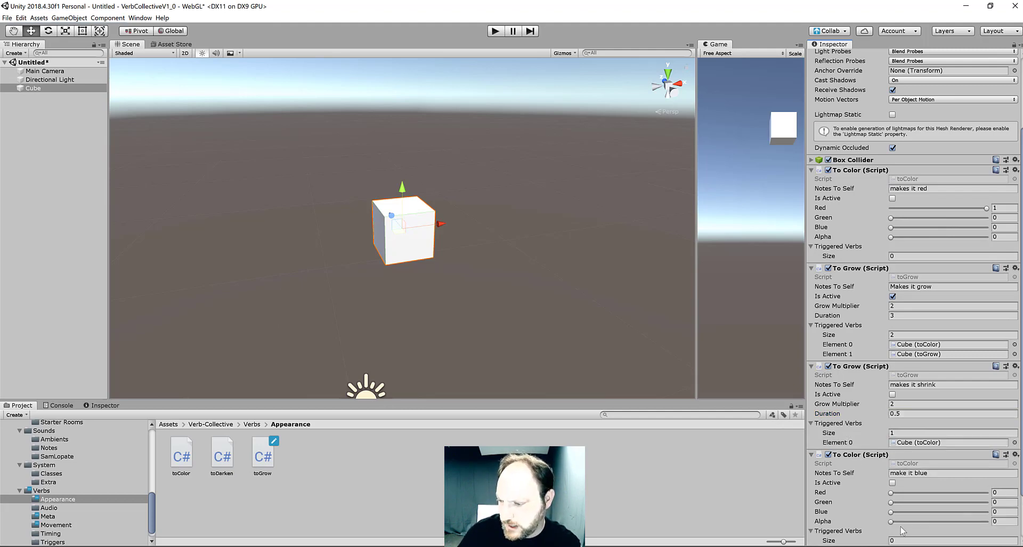
left_click_drag(890, 511, 1015, 503)
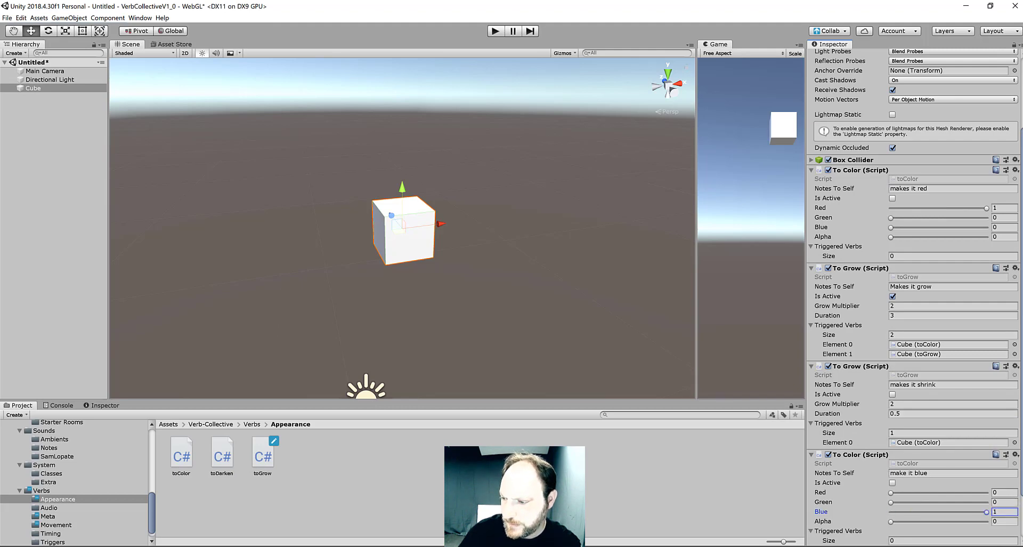
Step: Add the "Makes it grow" script to the "makes it shrink" script's triggered verbs and test the loop in Play mode
scroll(869, 488, "down", 2)
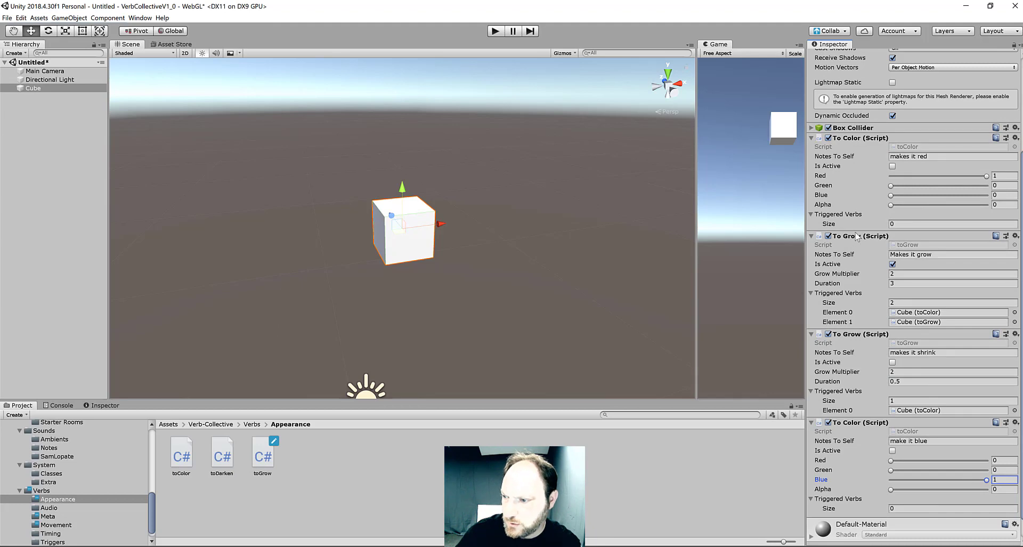
left_click_drag(857, 237, 842, 392)
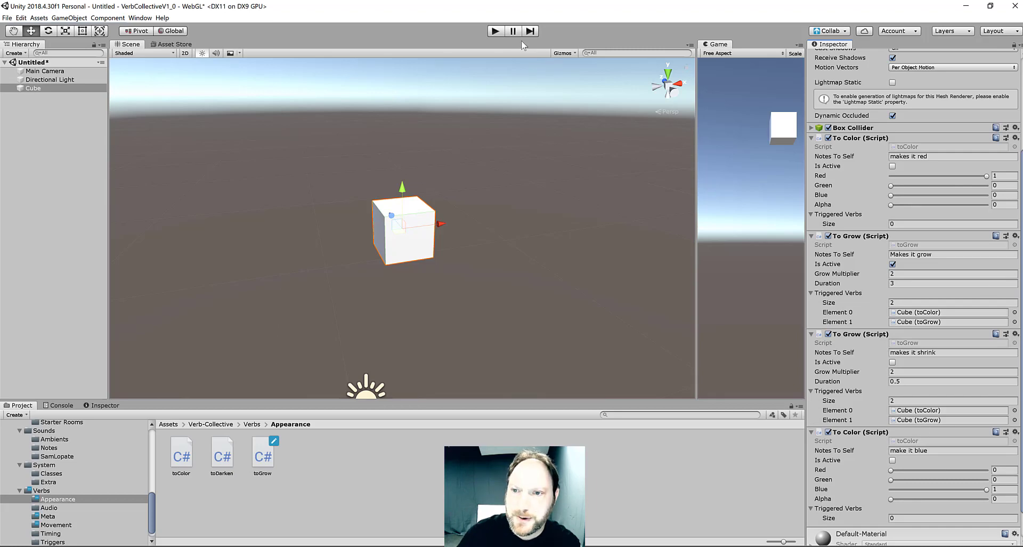
left_click(495, 32)
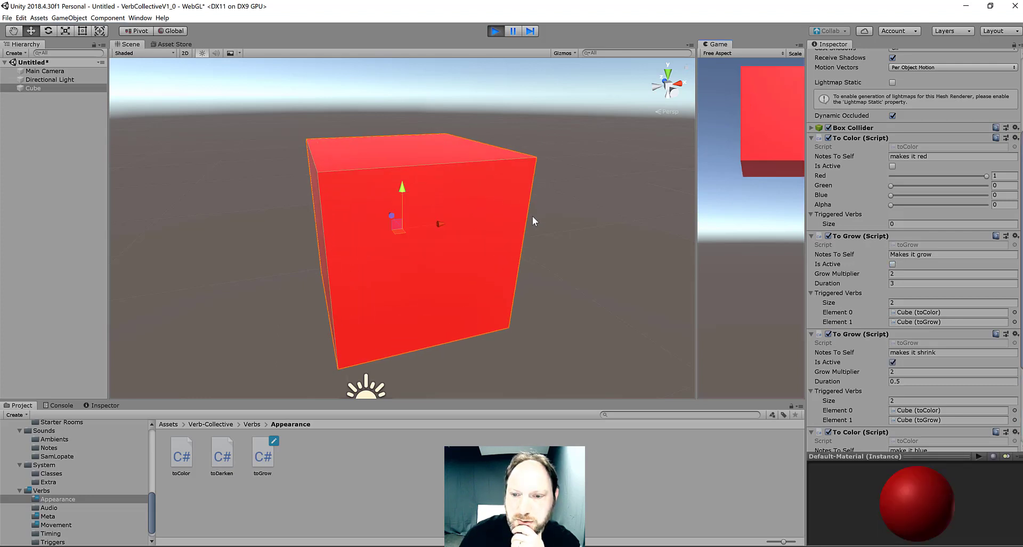
left_click(496, 30)
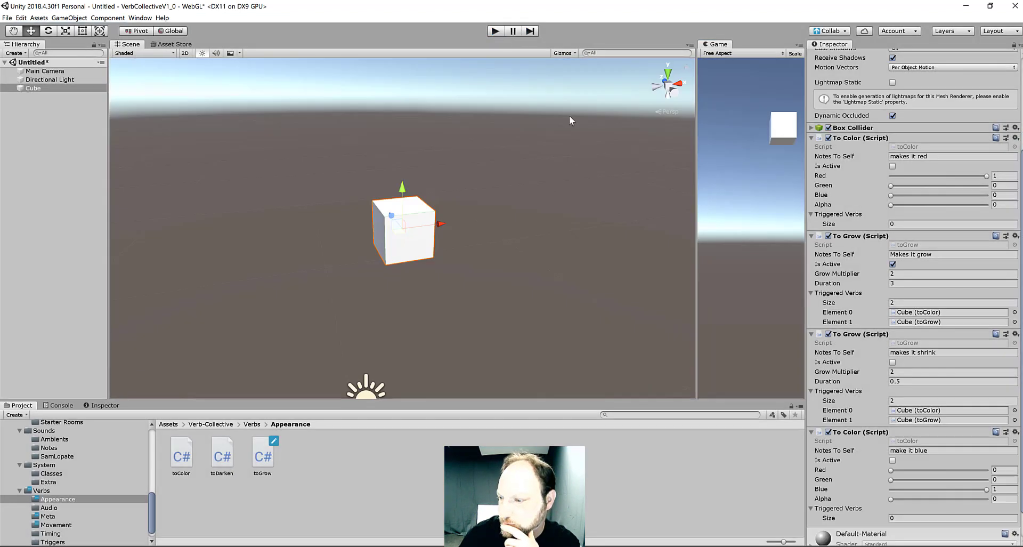
Step: Set the "makes it shrink" script's duration to 3 and its grow multiplier to .5
left_click(901, 381)
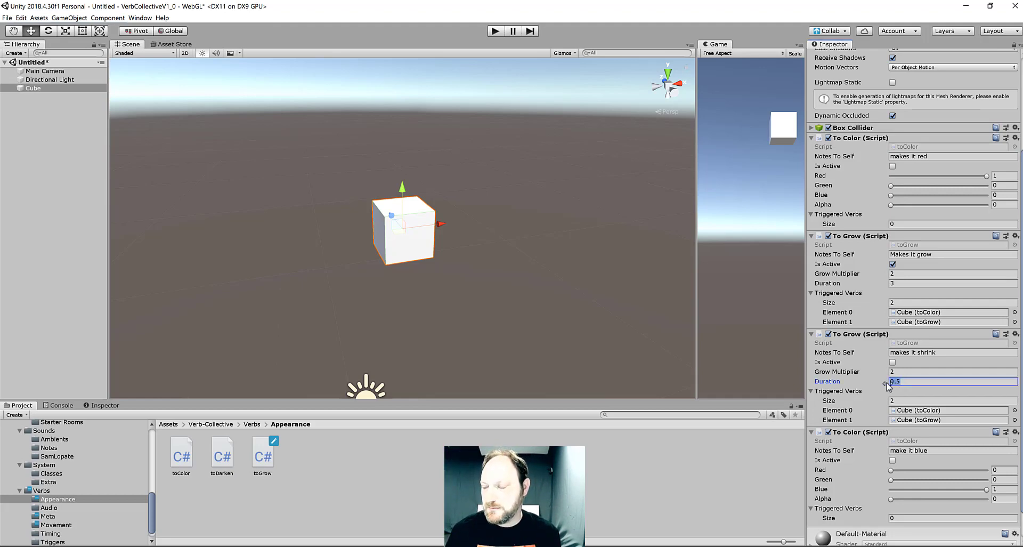
type("3")
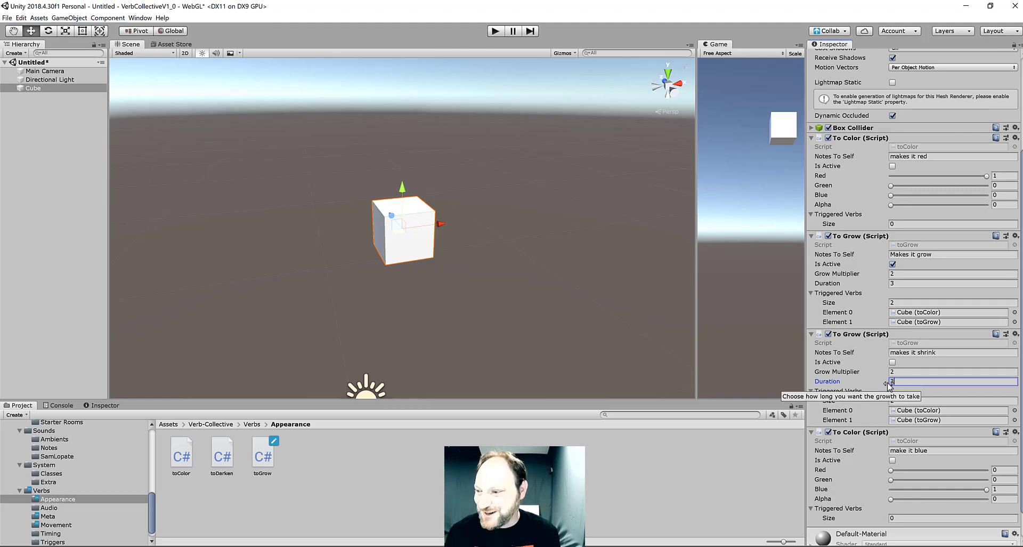
left_click(881, 374)
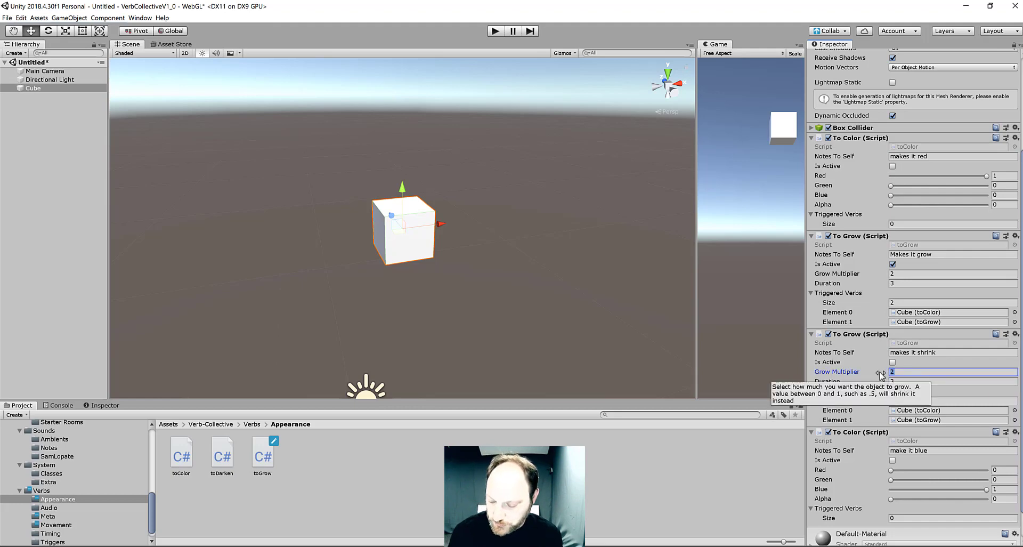
type(".5")
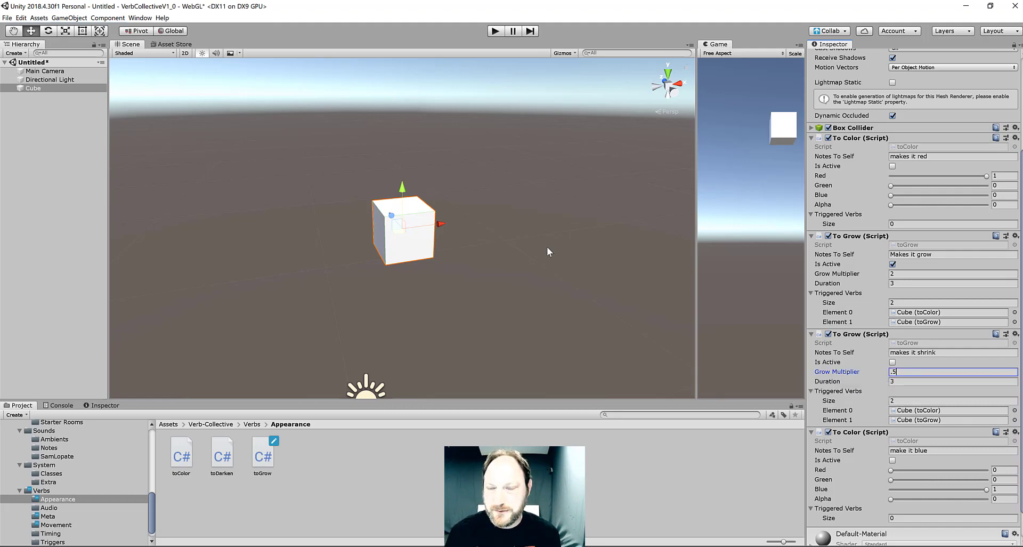
Step: Run the scene to check the cube's grow, shrink and colour loop, and stop playback
left_click(495, 31)
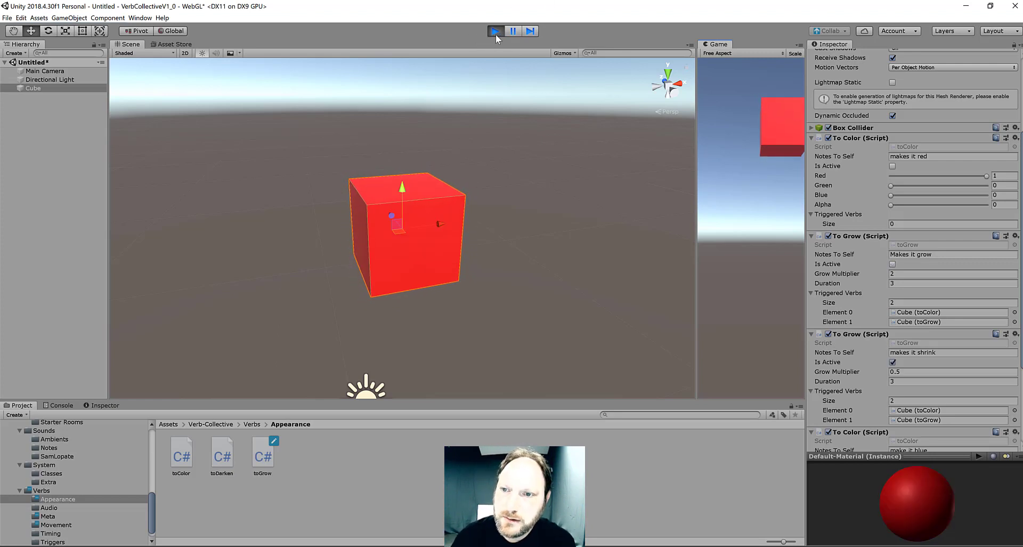
left_click(496, 31)
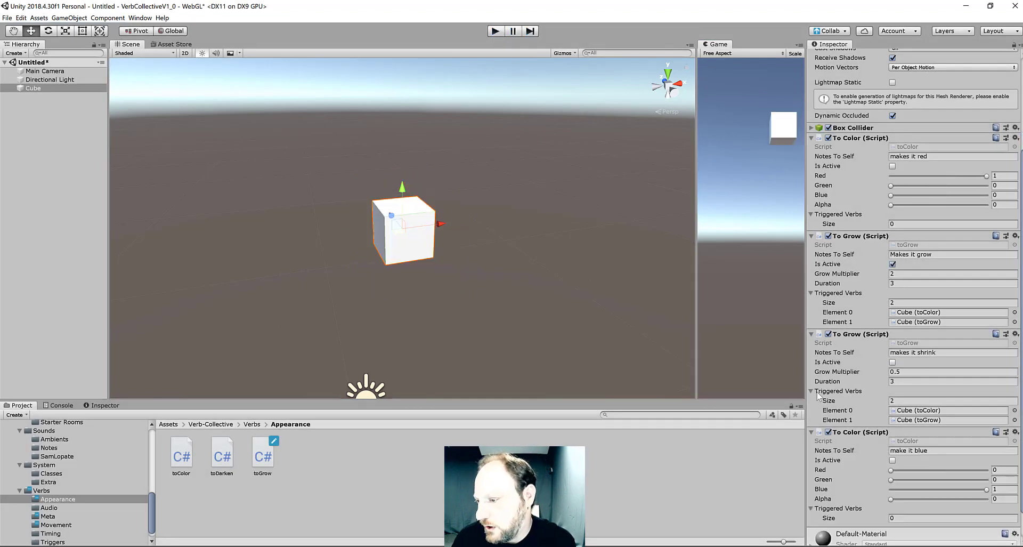
scroll(871, 382, "down", 2)
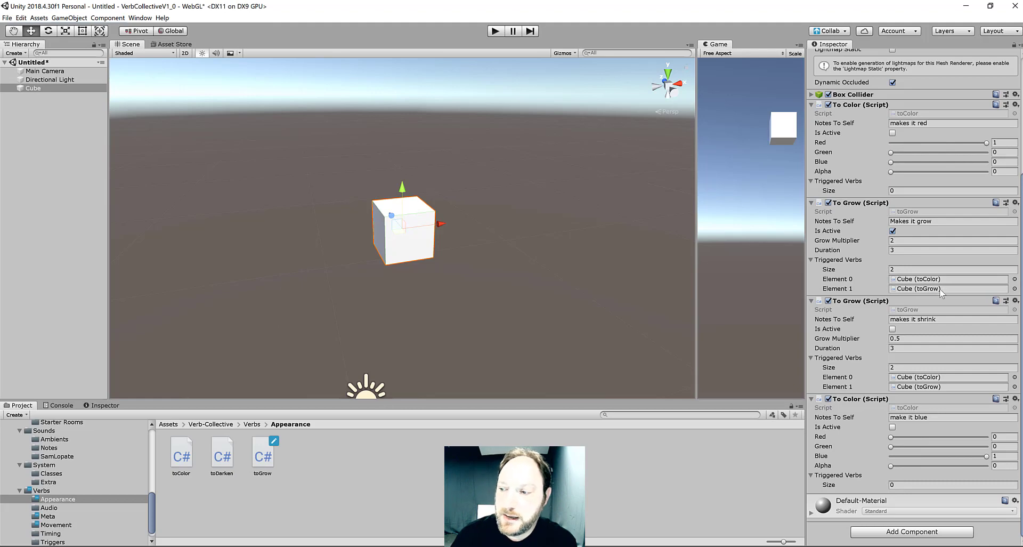
Step: Attach the toBlink script from the Verbs/Movement folder to the cube, directly above the "makes it red" To Color script
left_click(252, 424)
left_click(302, 451)
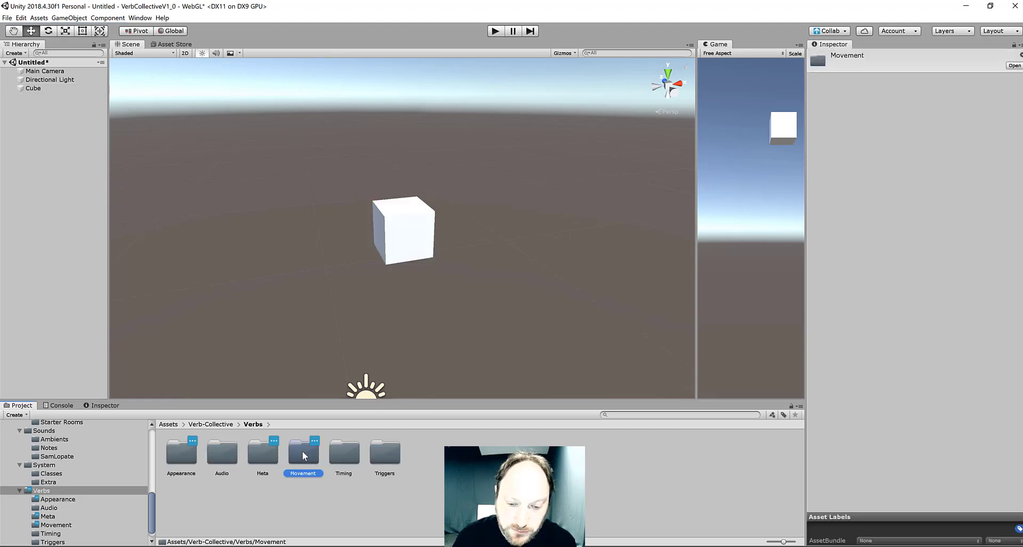
double_click(302, 451)
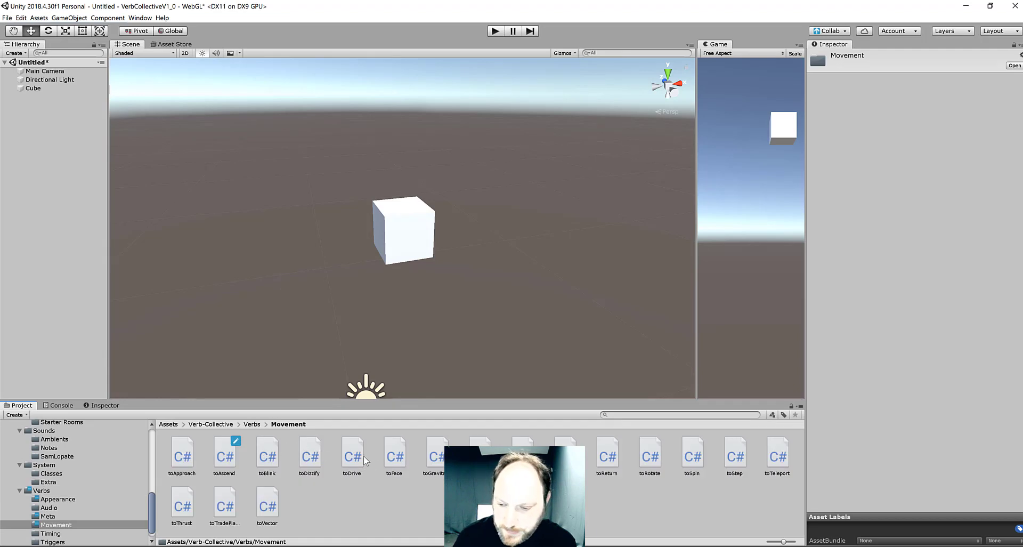
left_click(267, 456)
left_click(41, 88)
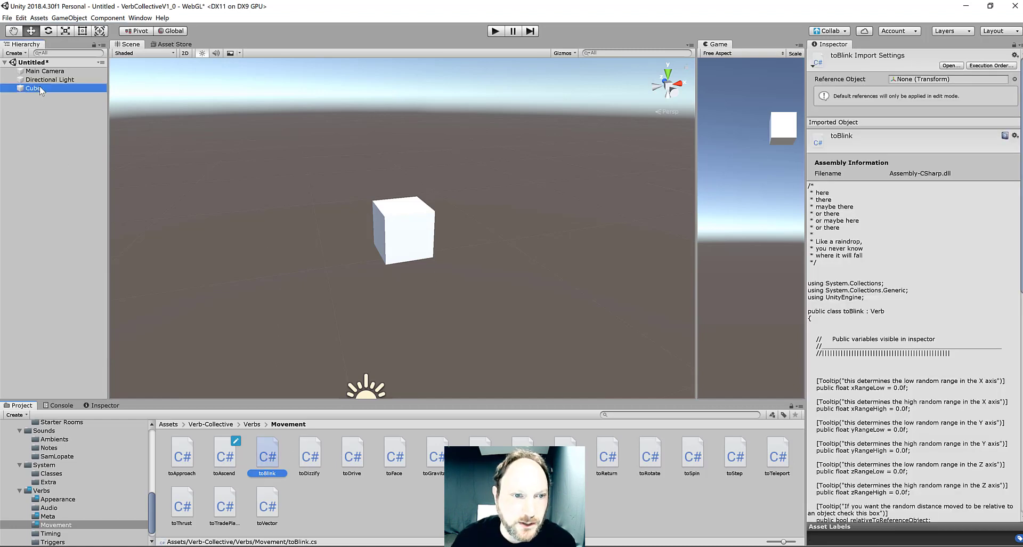
left_click(270, 457)
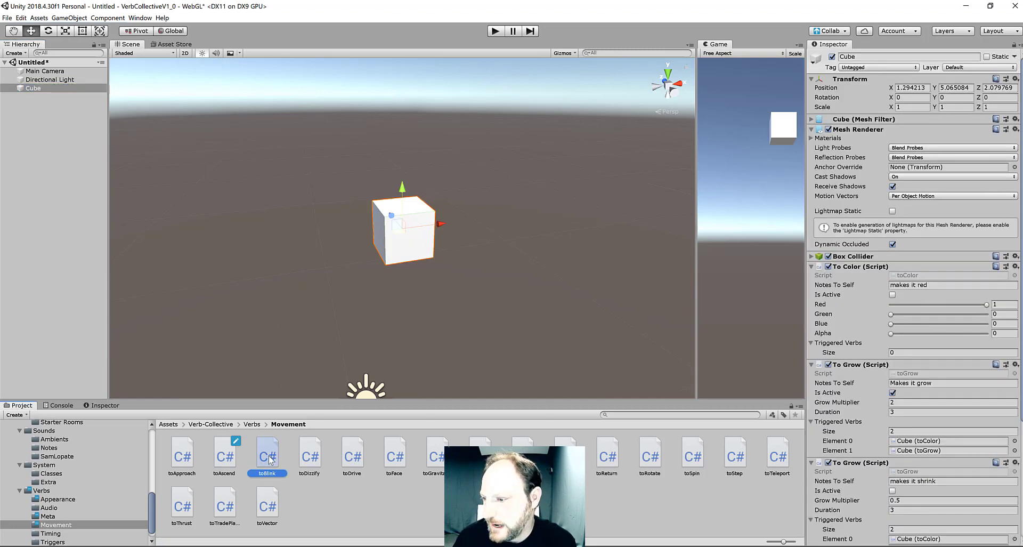
left_click_drag(270, 456, 895, 266)
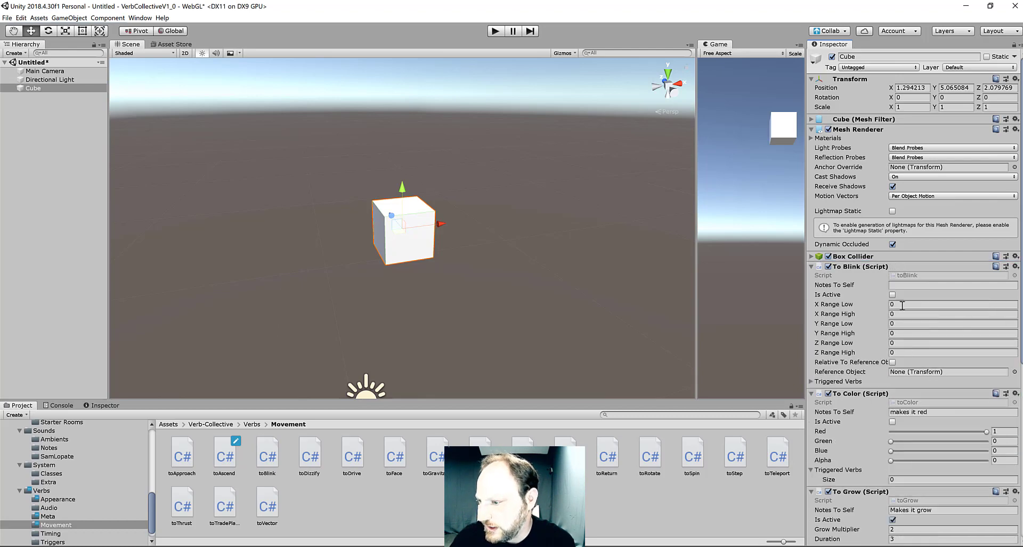
Step: Set the To Blink script's X, Y and Z Range High values to 10 each
left_click(903, 315)
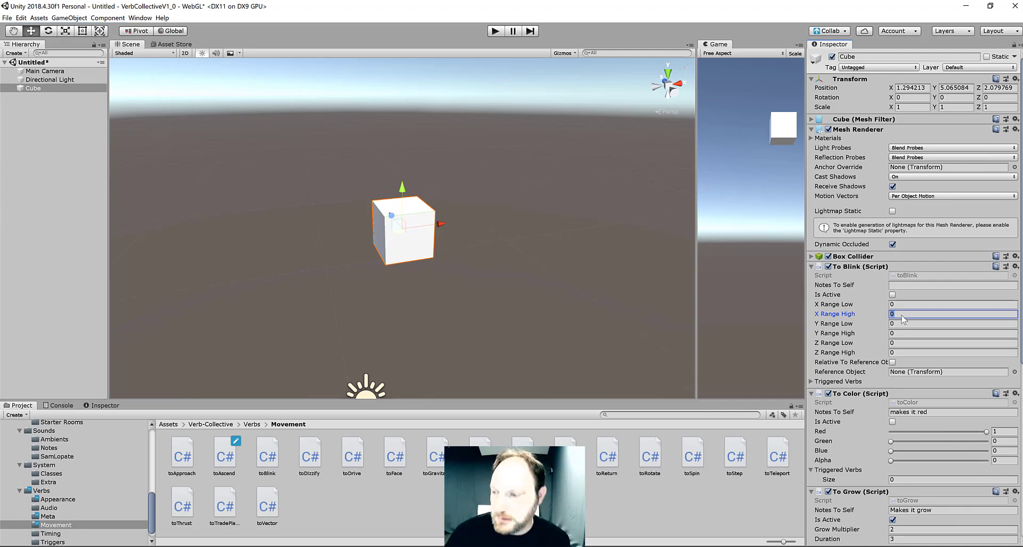
type("10")
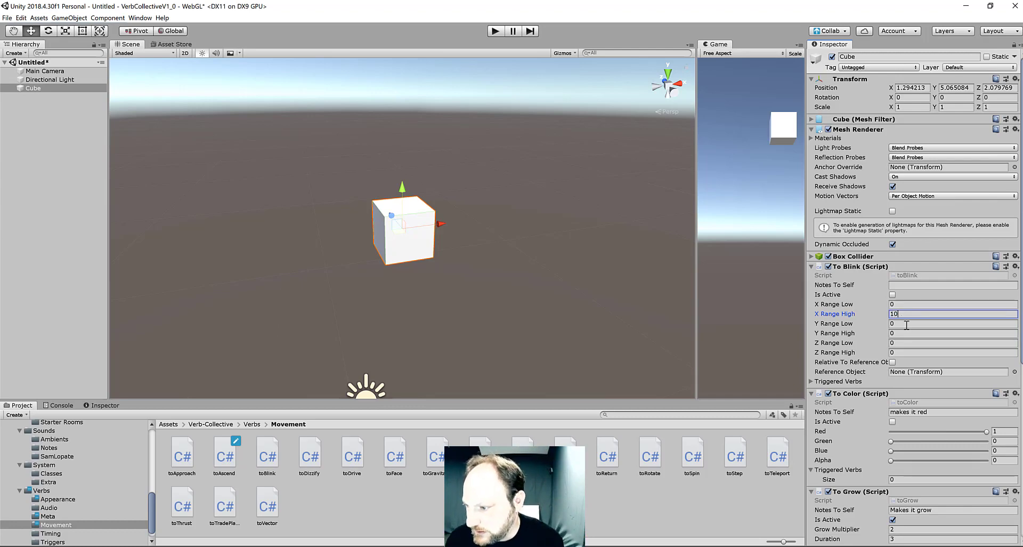
left_click(905, 333)
type("10")
left_click(907, 352)
type("10")
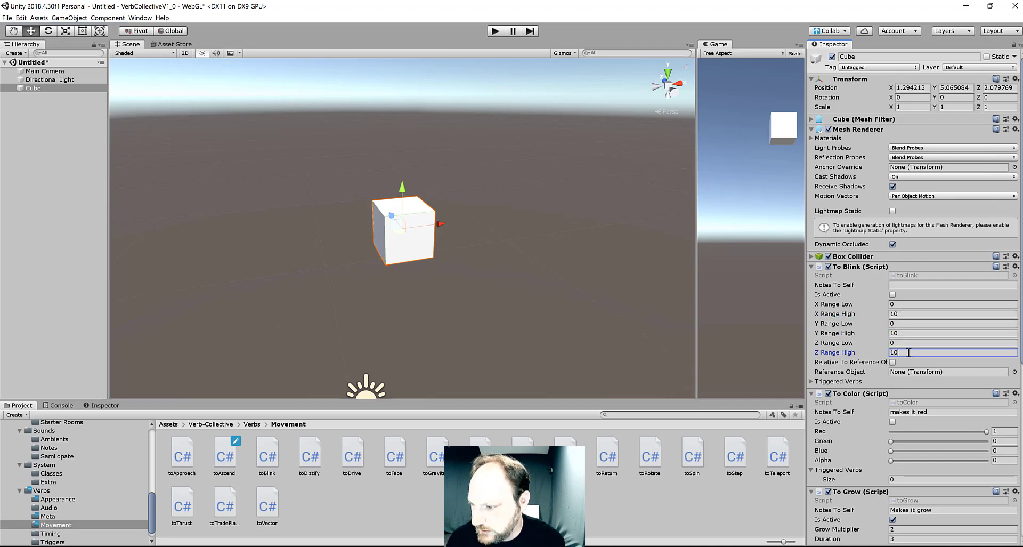
Step: Add the To Blink script to the "Makes it grow" script's triggered verbs
scroll(916, 384, "down", 3)
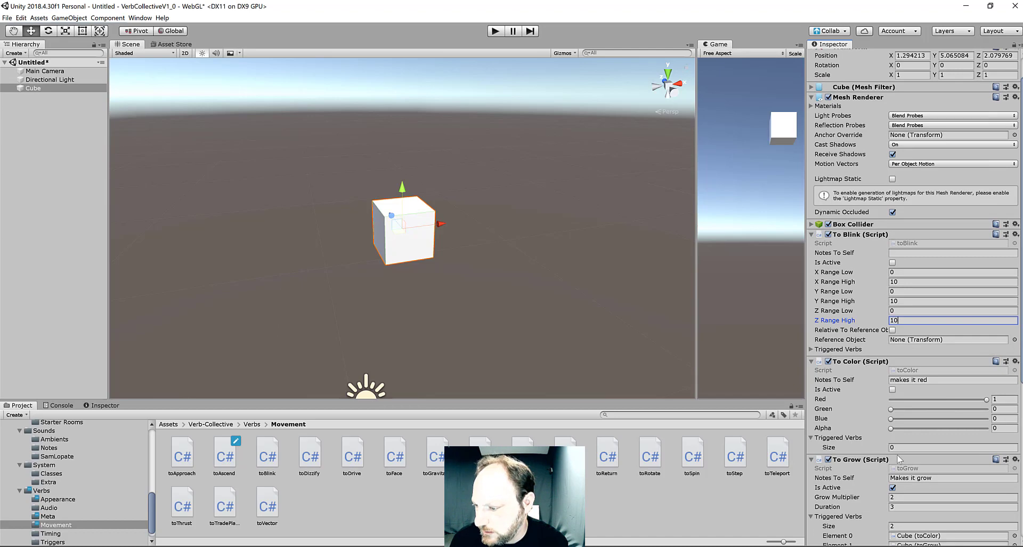
left_click_drag(858, 235, 843, 520)
scroll(844, 519, "down", 3)
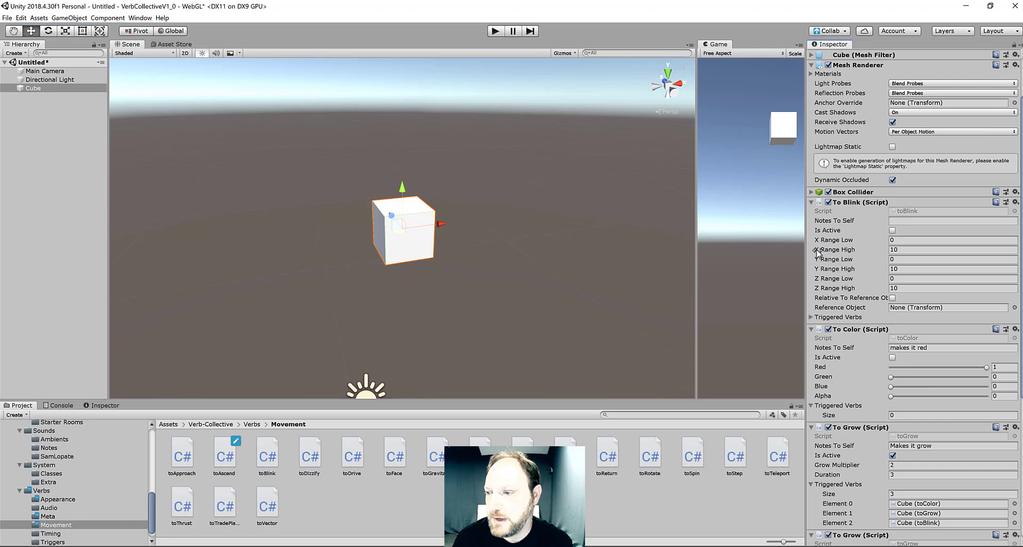
Step: Run the scene to check the cube's blinking within the grow and shrink loop, and stop playback
mouse_move(852, 251)
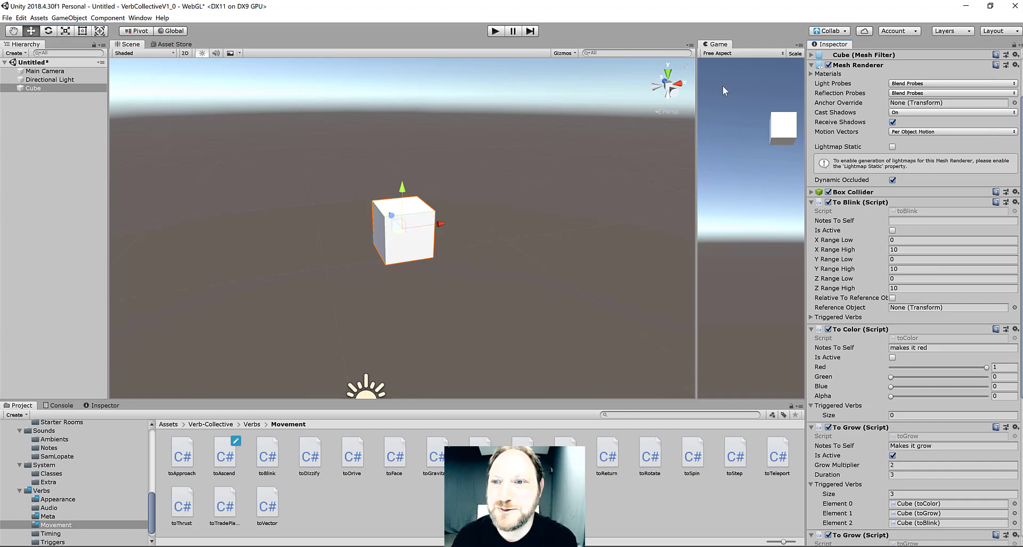
left_click(495, 32)
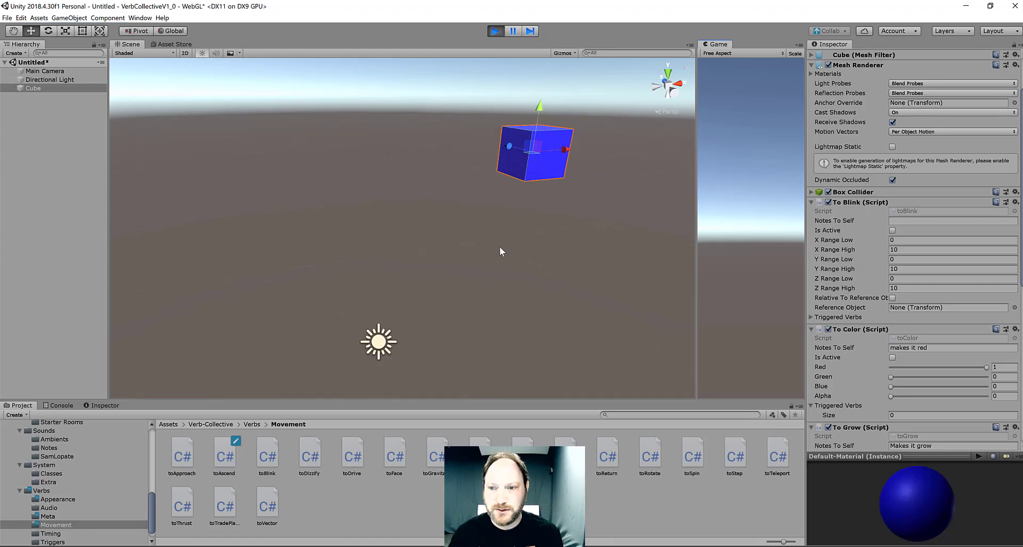
left_click(496, 32)
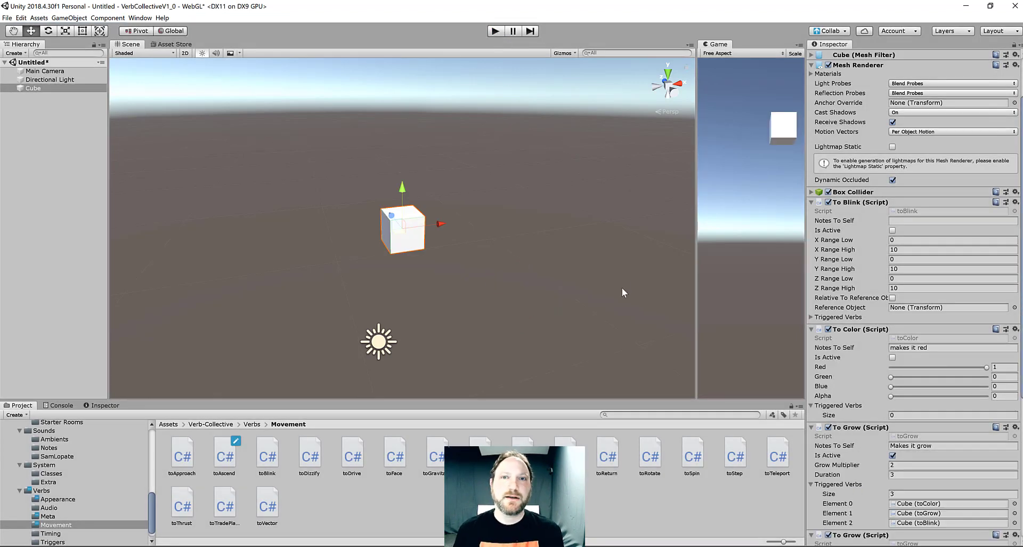